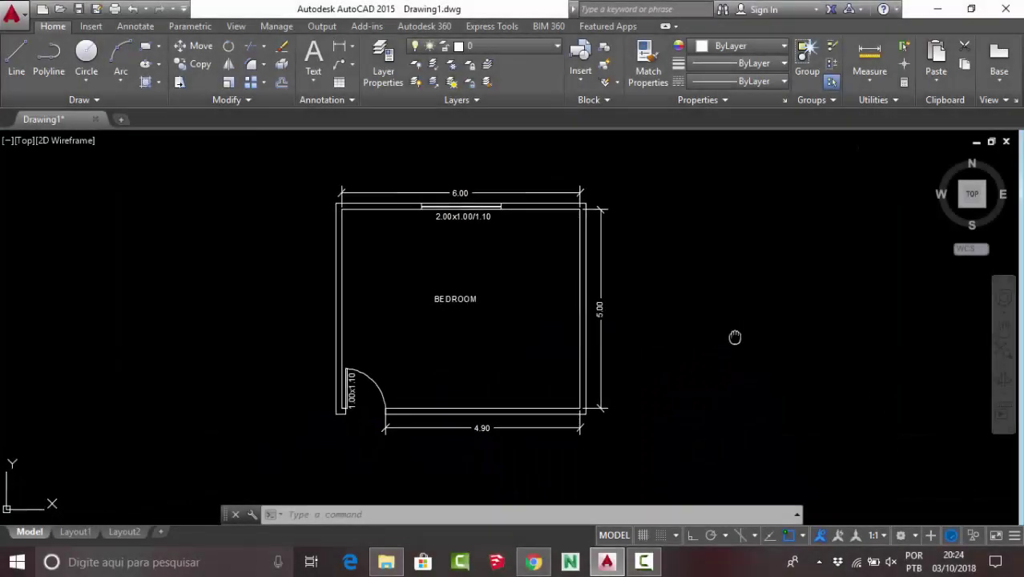
- Draw a closed 6 by 5 rectangle with LINE and Ortho in the free space right of the reference plan
mouse_move(734, 336)
middle_down()
mouse_move(606, 321)
mouse_move(588, 342)
middle_up()
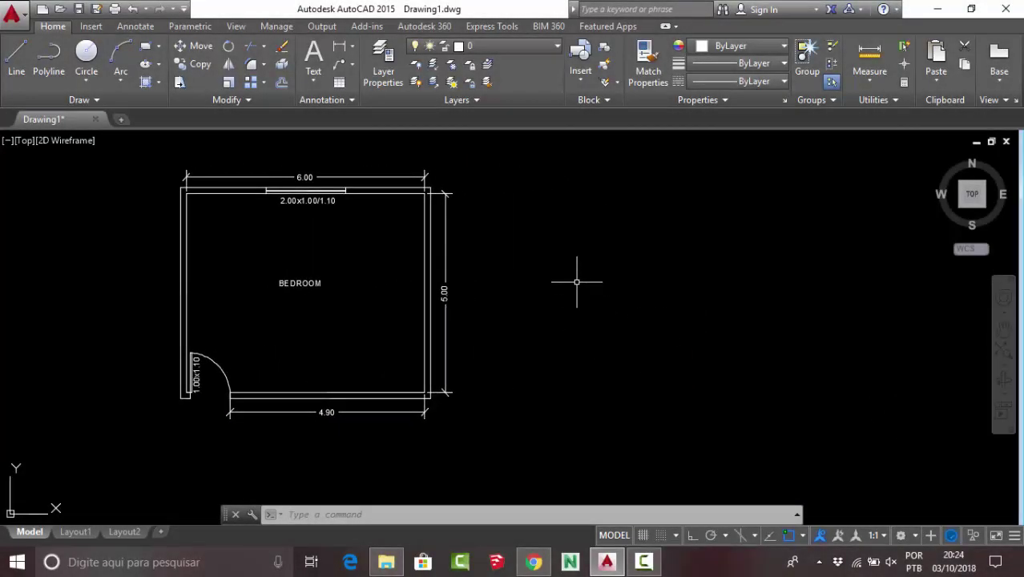
text(L)
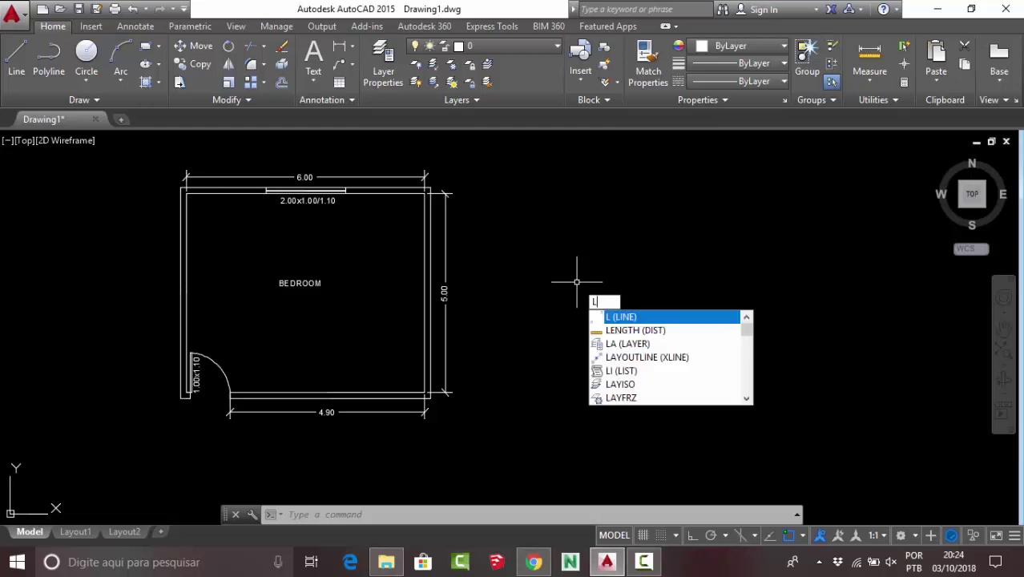
key(Return)
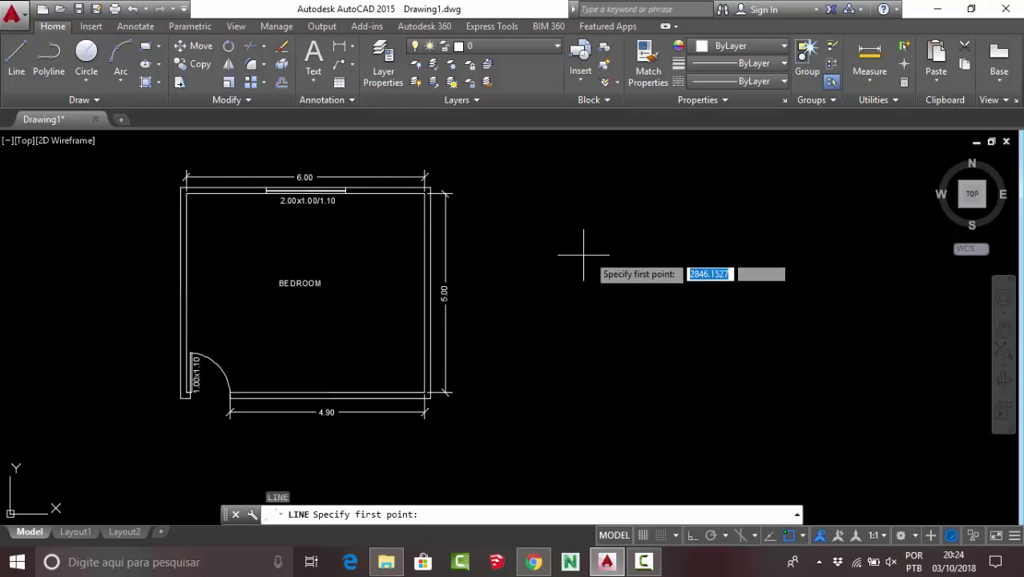
click(598, 202)
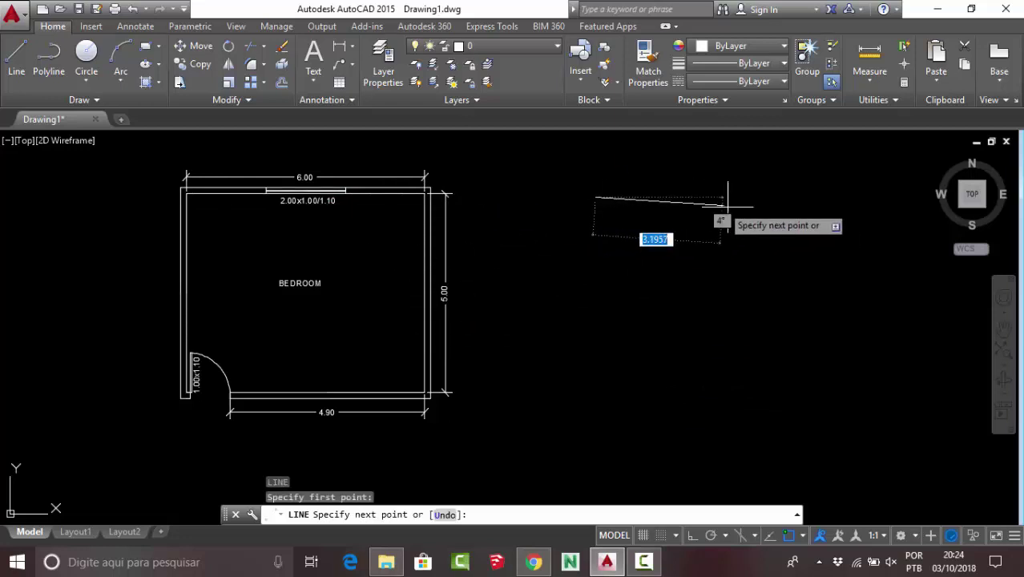
click(691, 535)
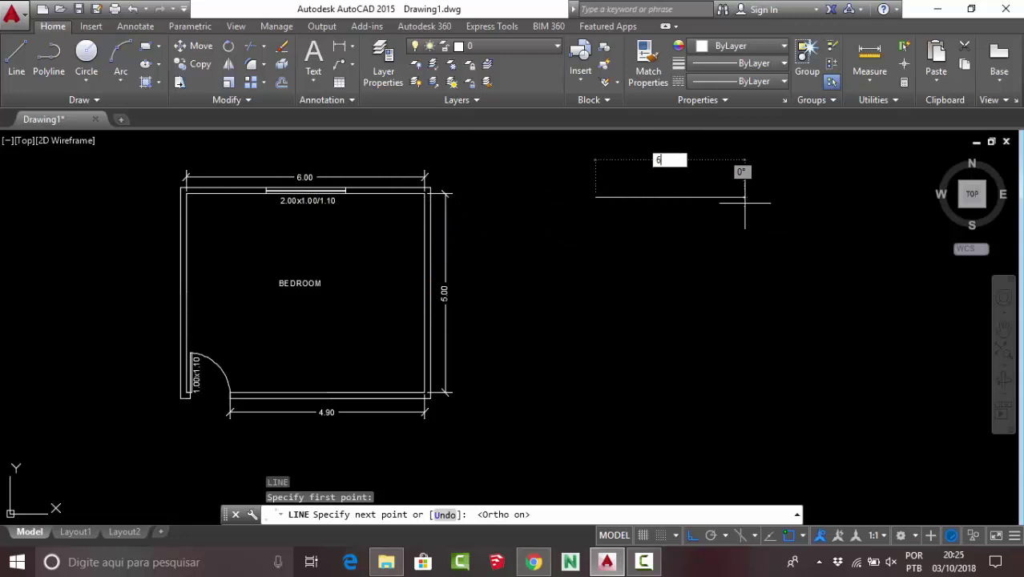
key(Return)
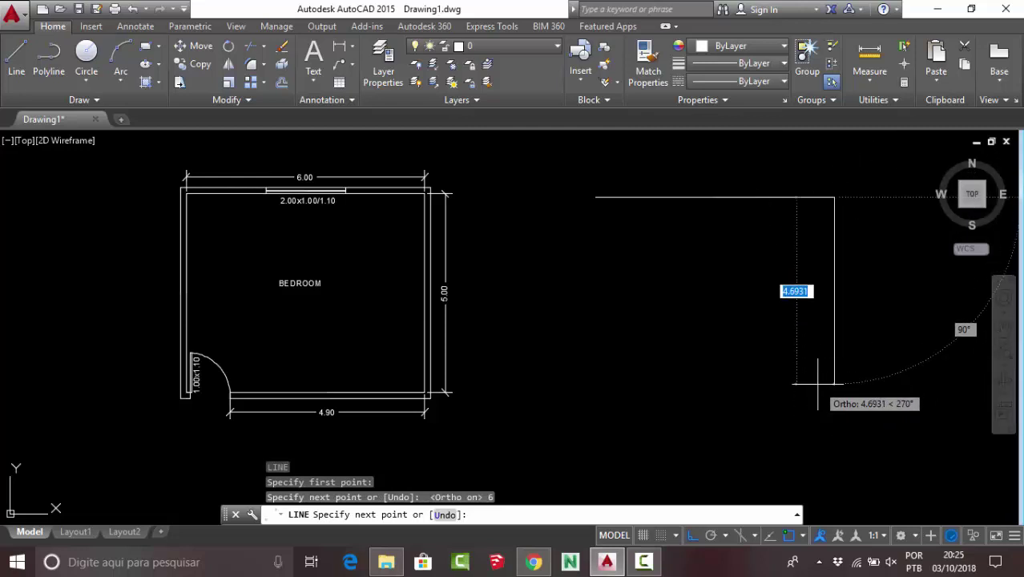
text(5)
key(Return)
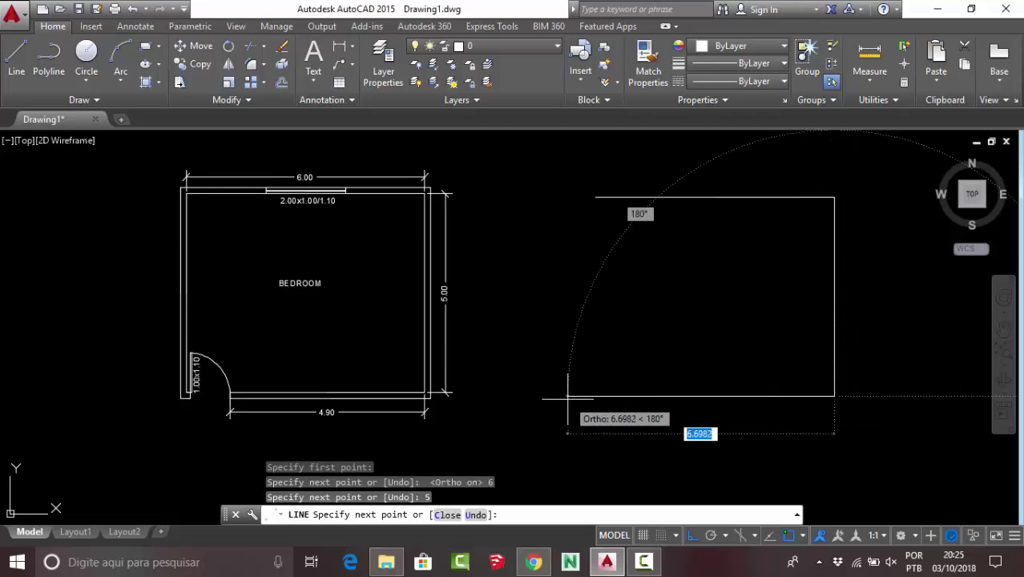
text(6)
key(Return)
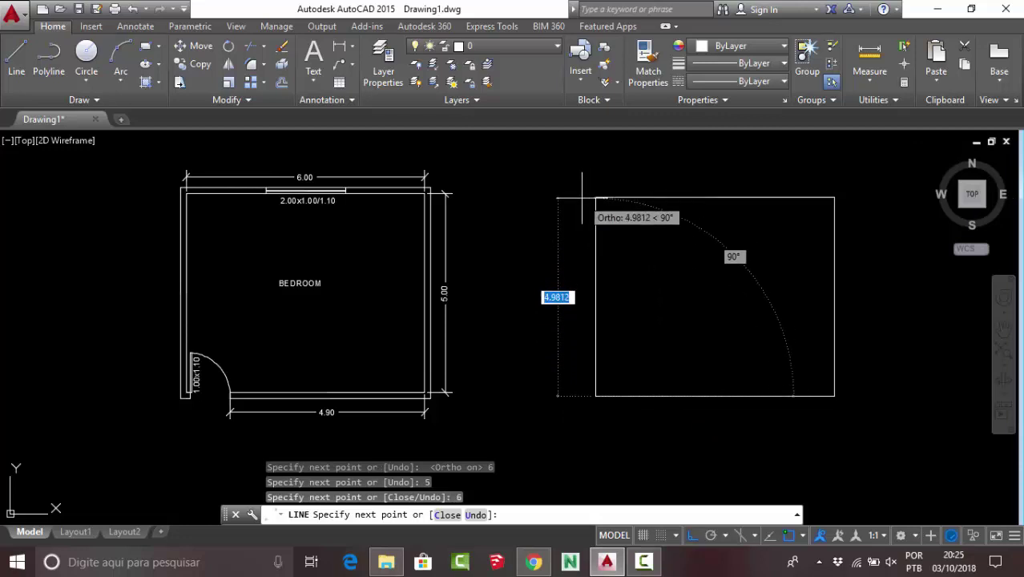
text(5)
key(Return)
key(Return)
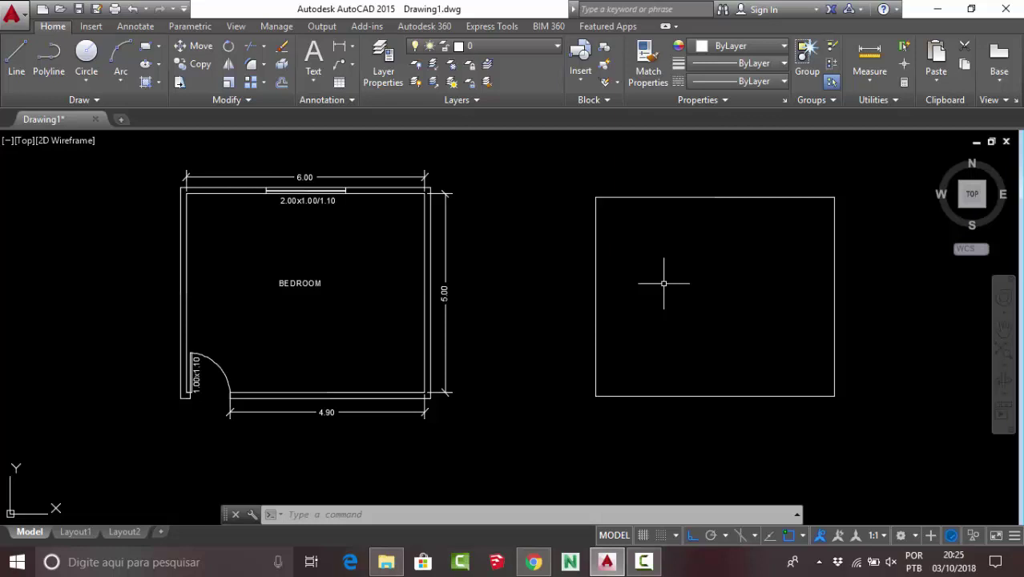
- Offset the rectangle's left, top, right and bottom sides 0.15 outward
key(Return)
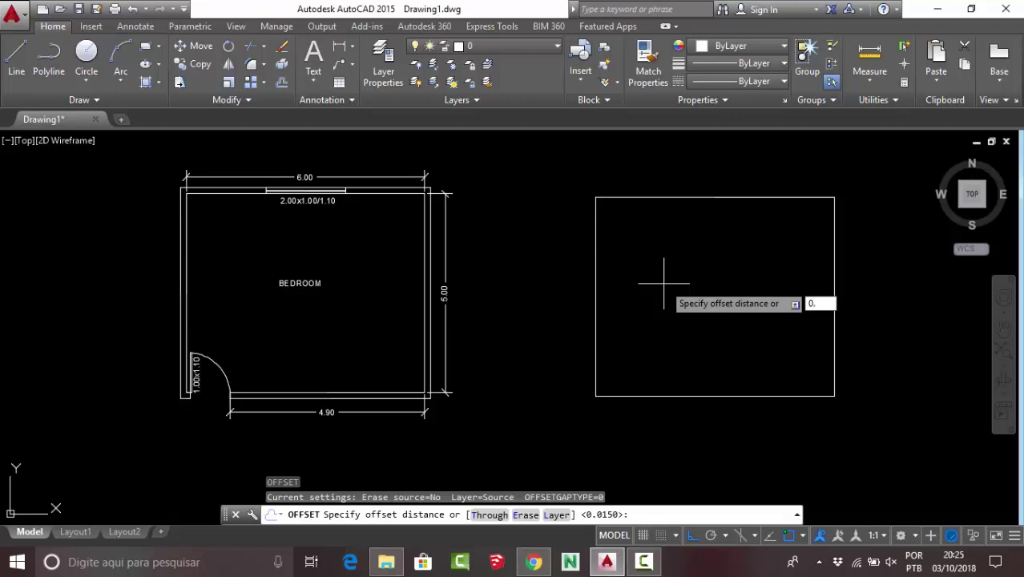
key(Return)
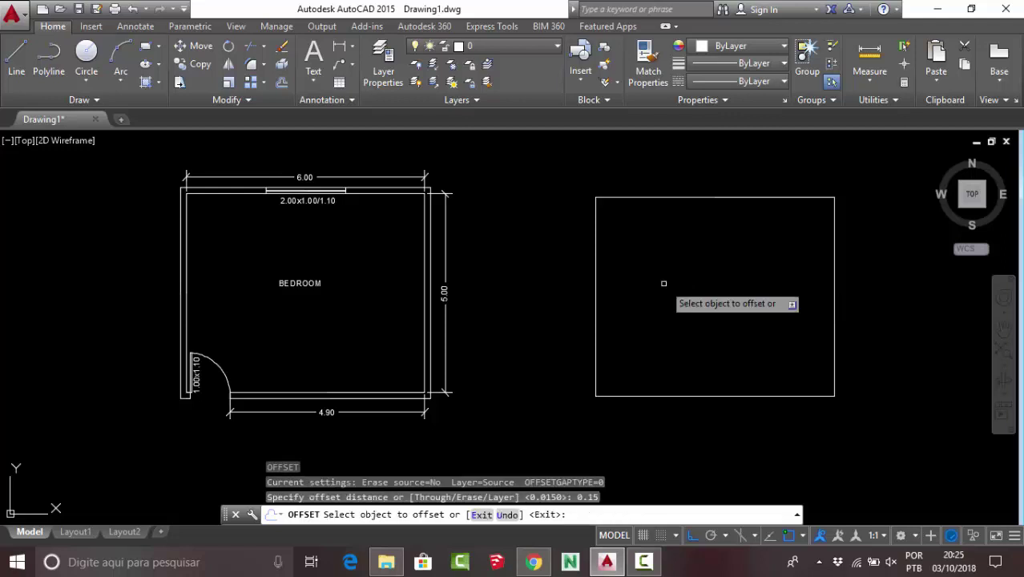
click(595, 269)
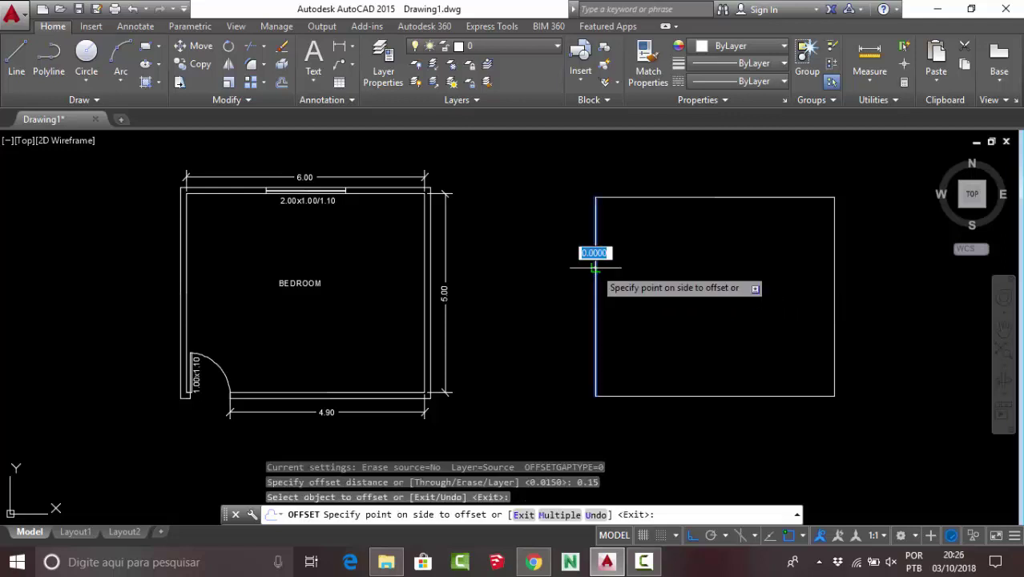
click(516, 263)
click(621, 197)
click(623, 154)
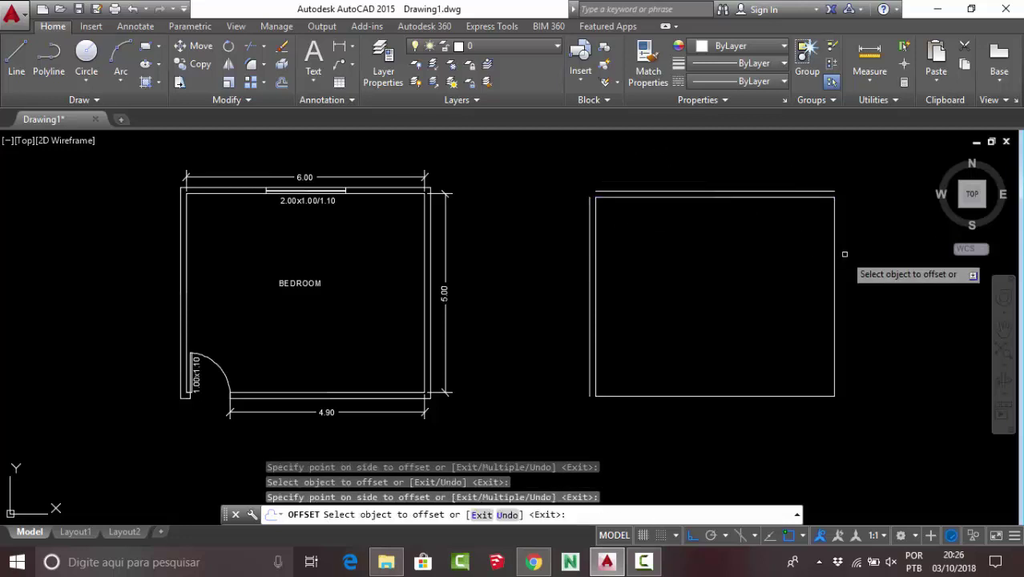
click(835, 247)
click(850, 264)
click(781, 396)
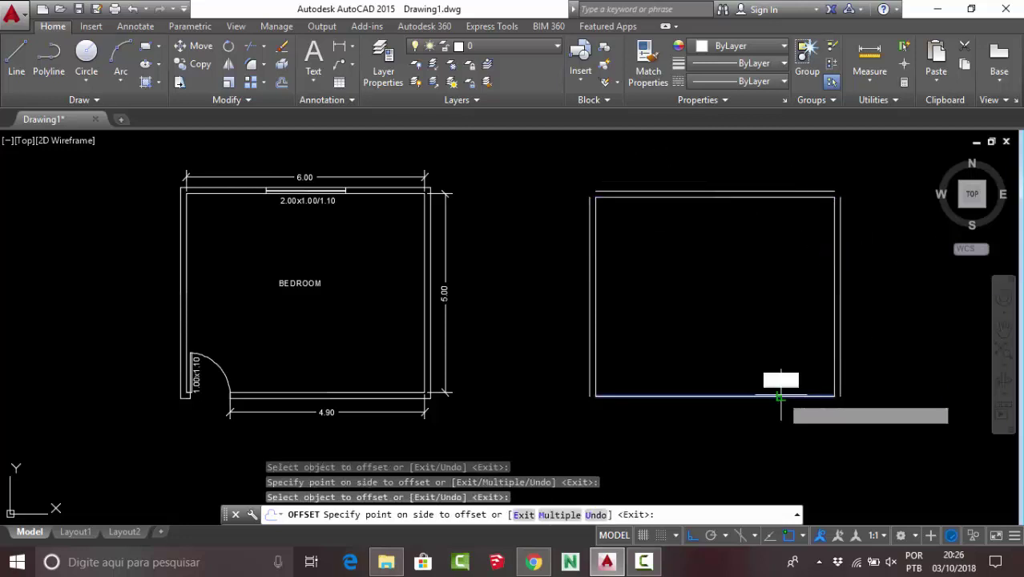
click(758, 442)
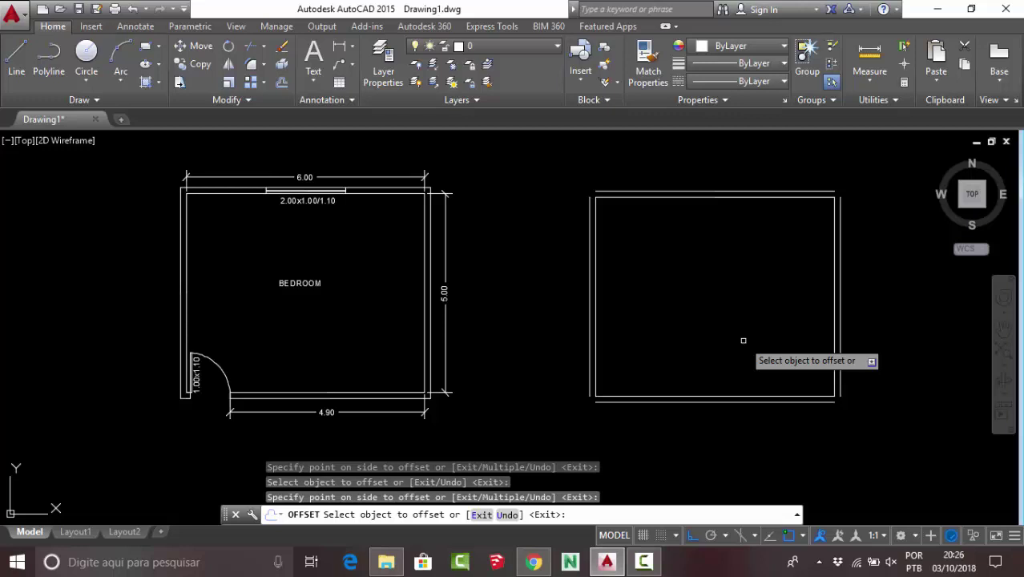
key(Escape)
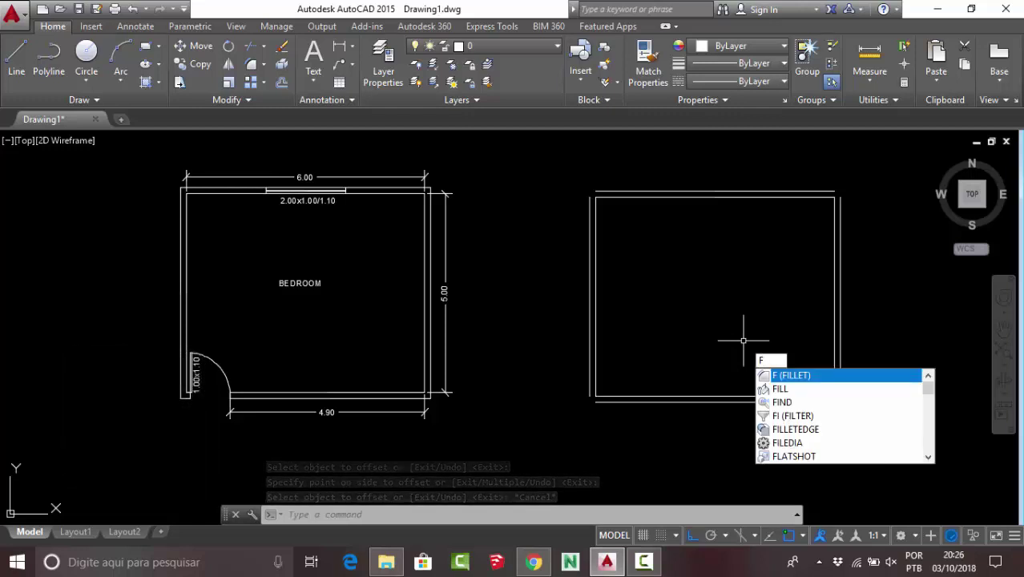
- Fillet the outer wall lines at radius 0 at the top-left, bottom-left, bottom-right and top-right corners
key(Return)
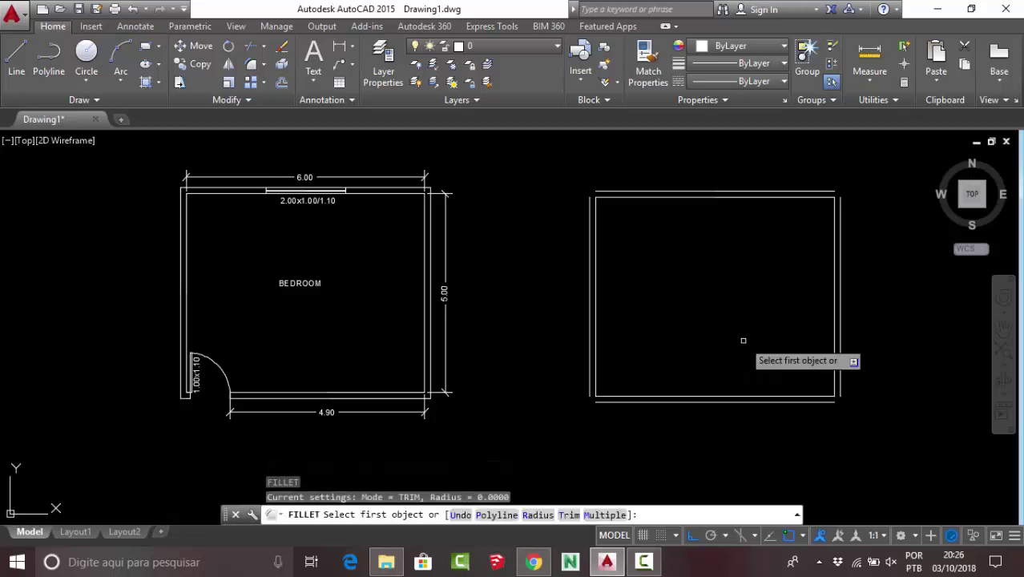
click(604, 190)
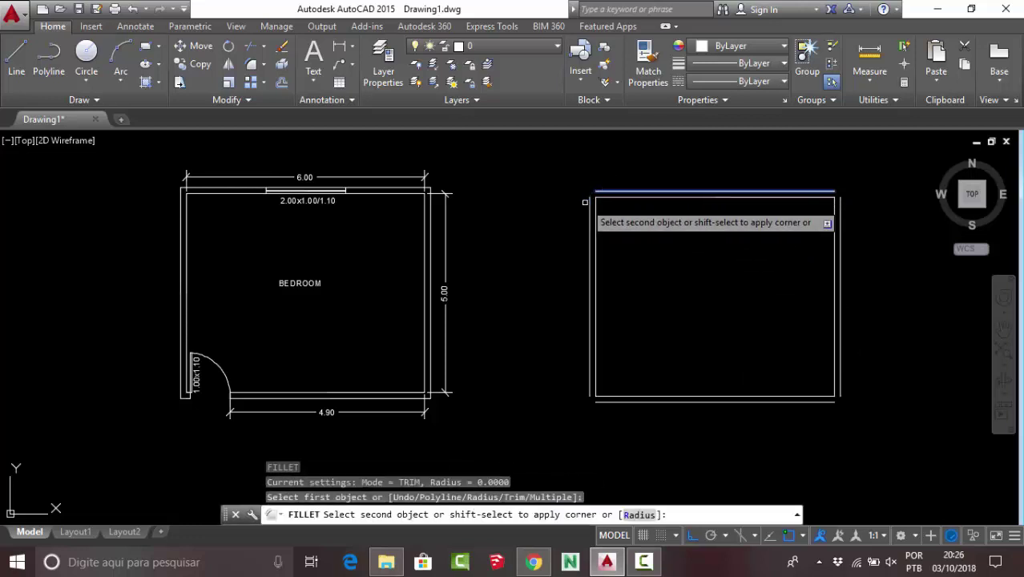
click(590, 206)
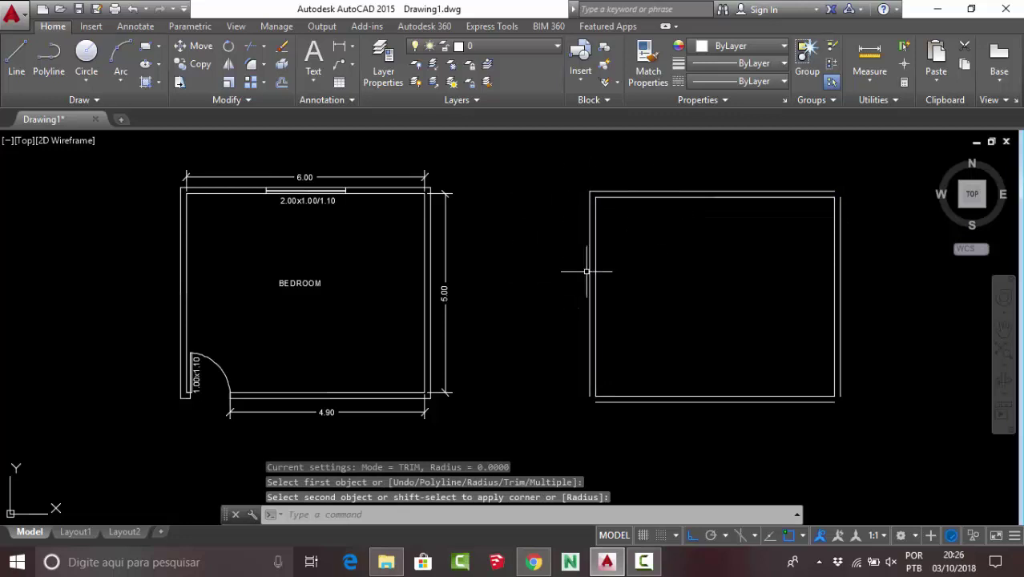
key(Return)
click(635, 407)
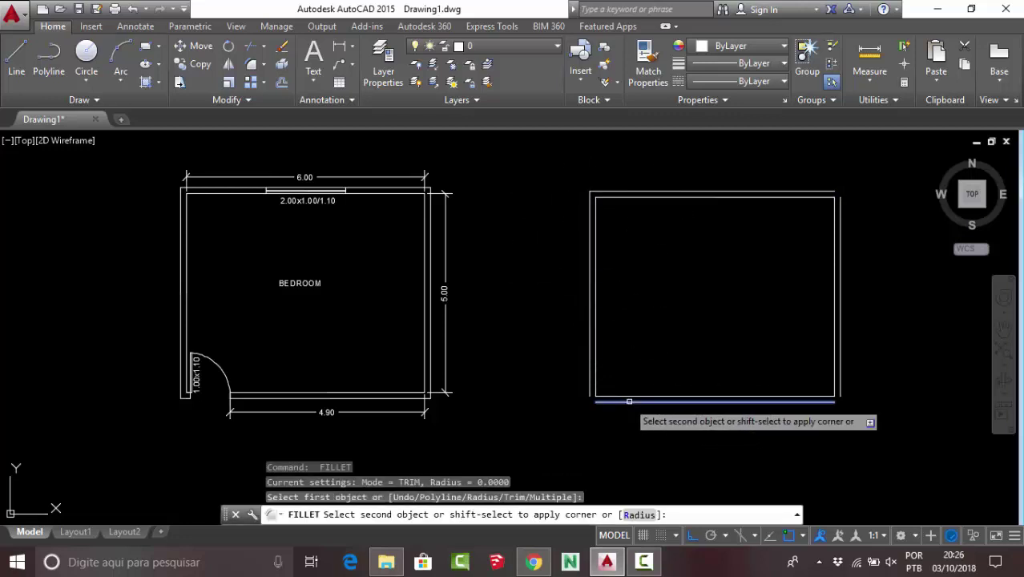
click(590, 385)
key(Return)
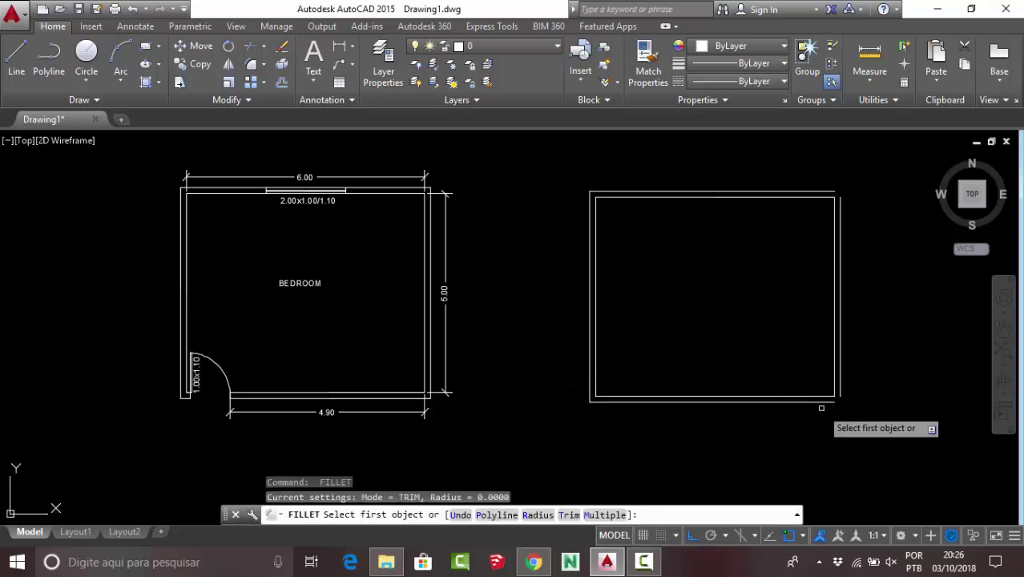
click(817, 399)
click(835, 289)
key(Return)
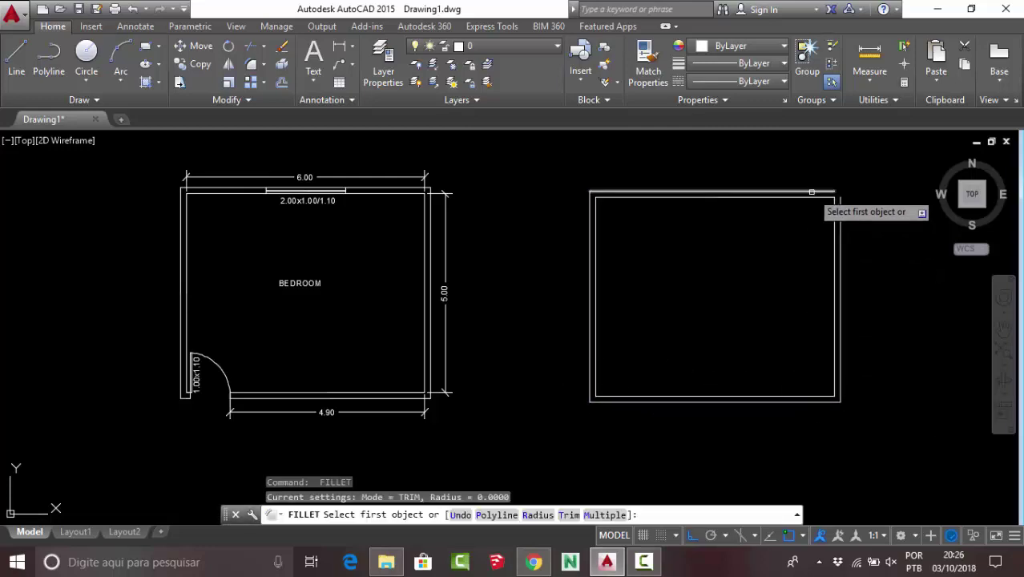
click(813, 193)
click(840, 215)
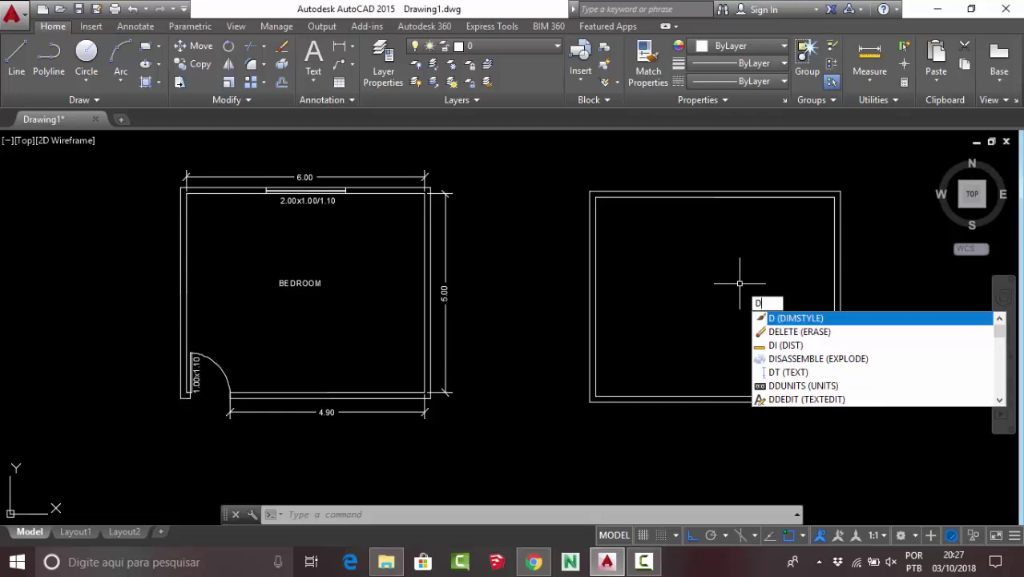
- Start the single-line text command with the DT alias
text(T)
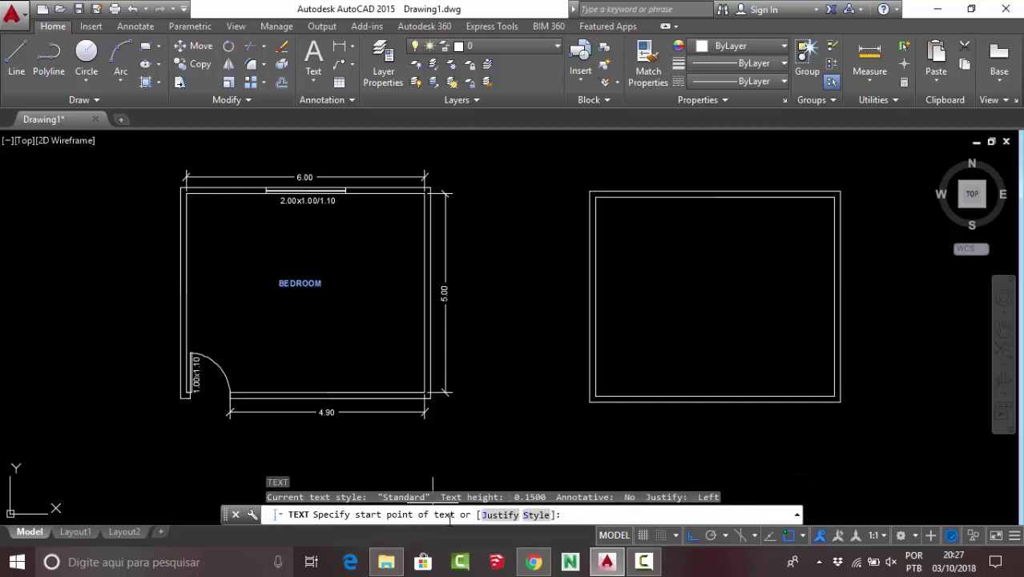
- Place the text 'BEDROOM' near the new room's centre at height 0.15 and rotation 0
click(690, 285)
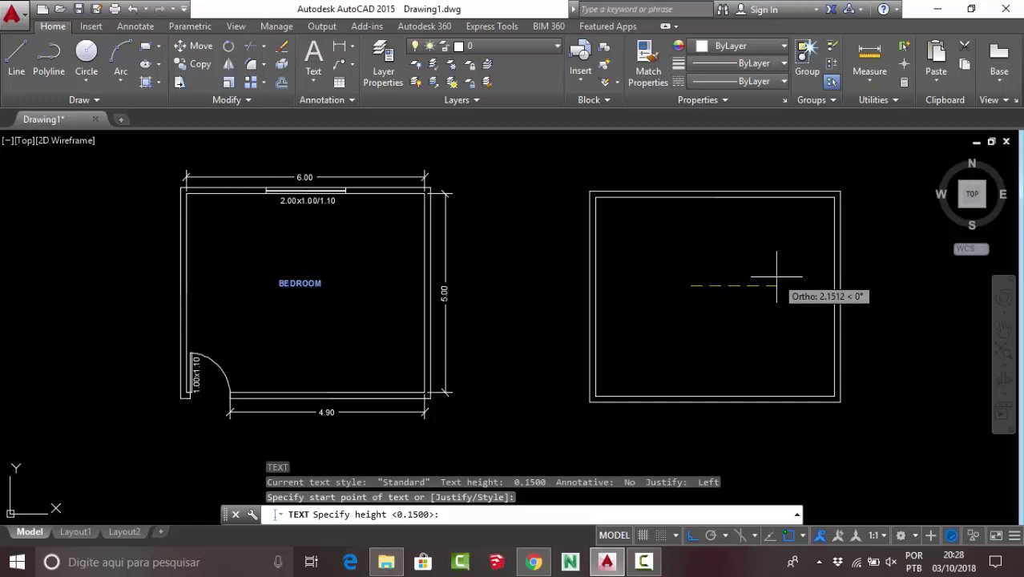
text(0)
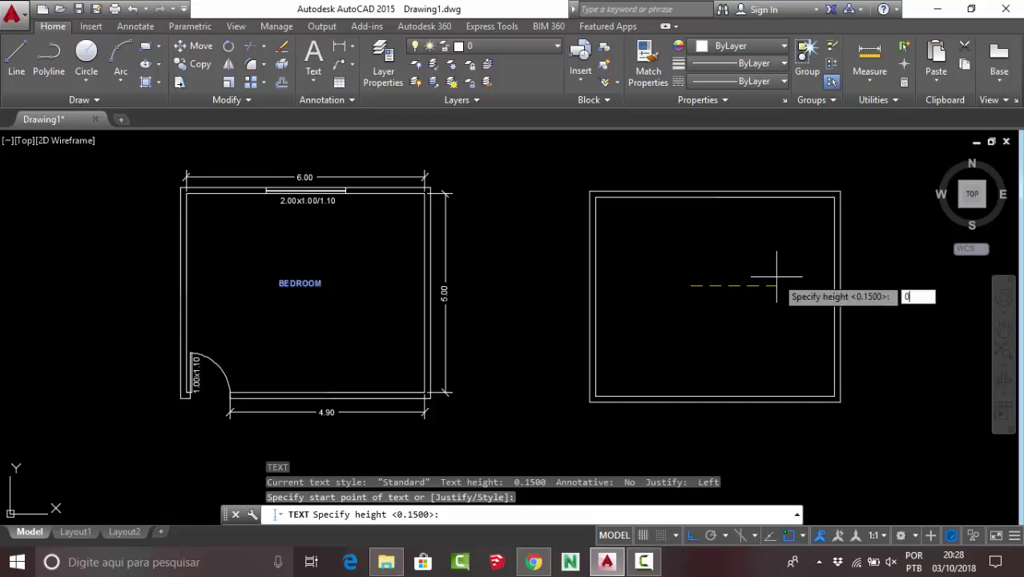
text(.15)
key(Return)
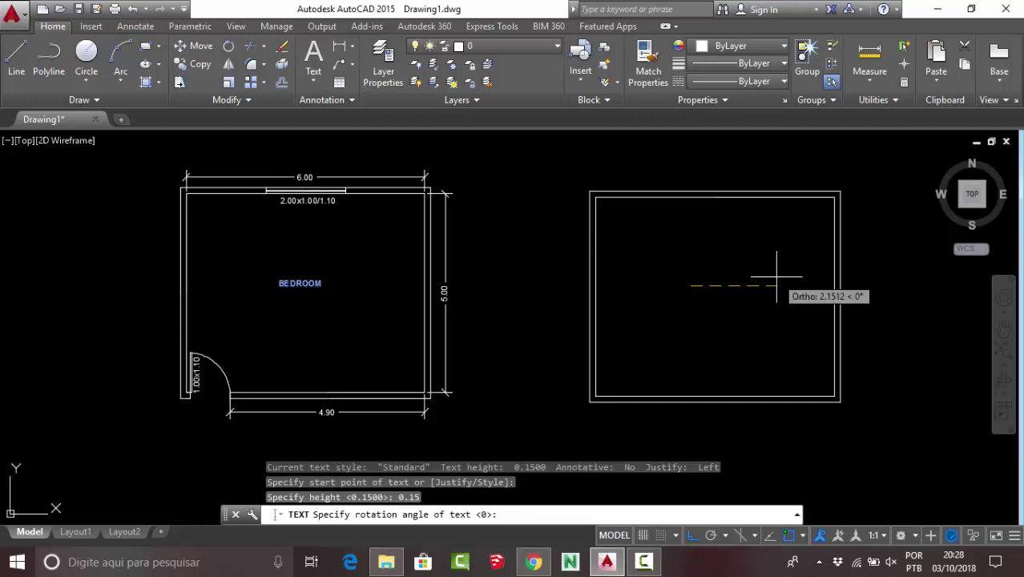
text(0)
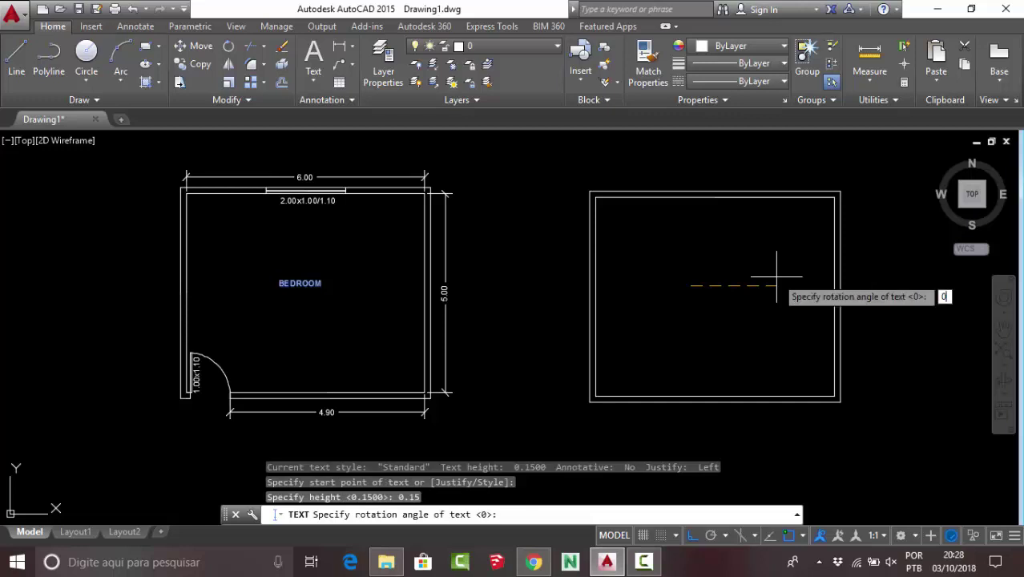
key(Return)
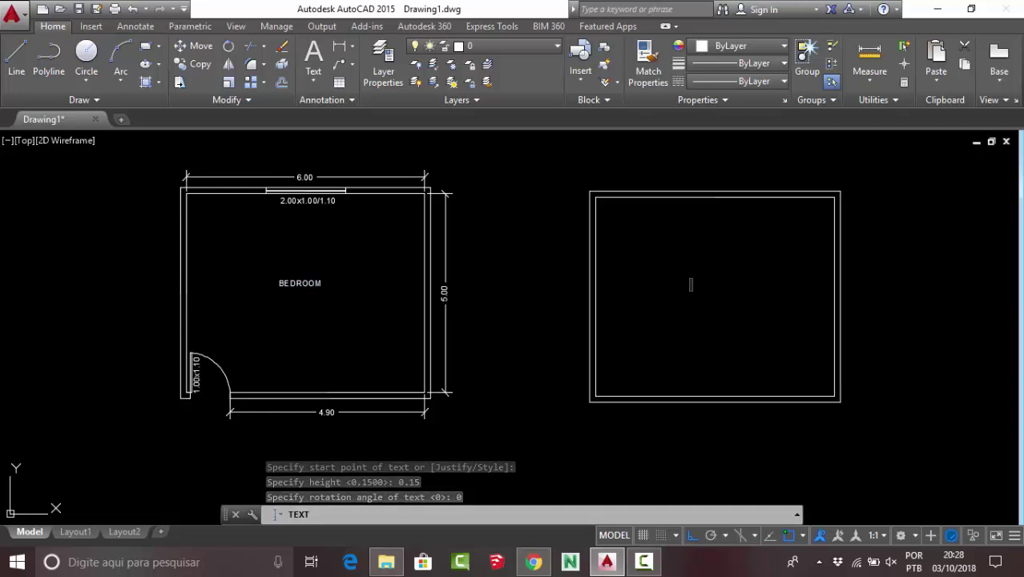
text(BEDROOM)
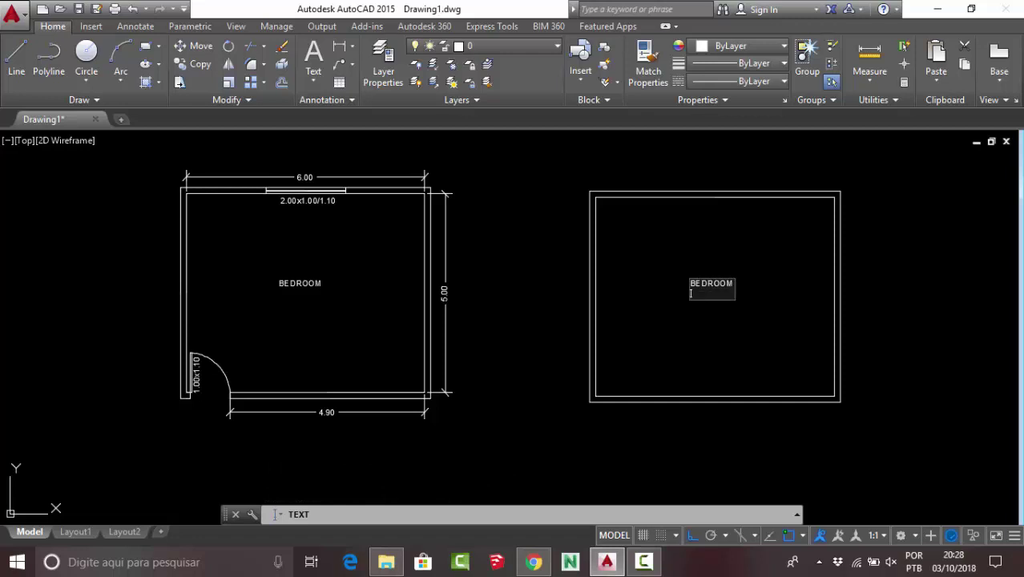
key(Return)
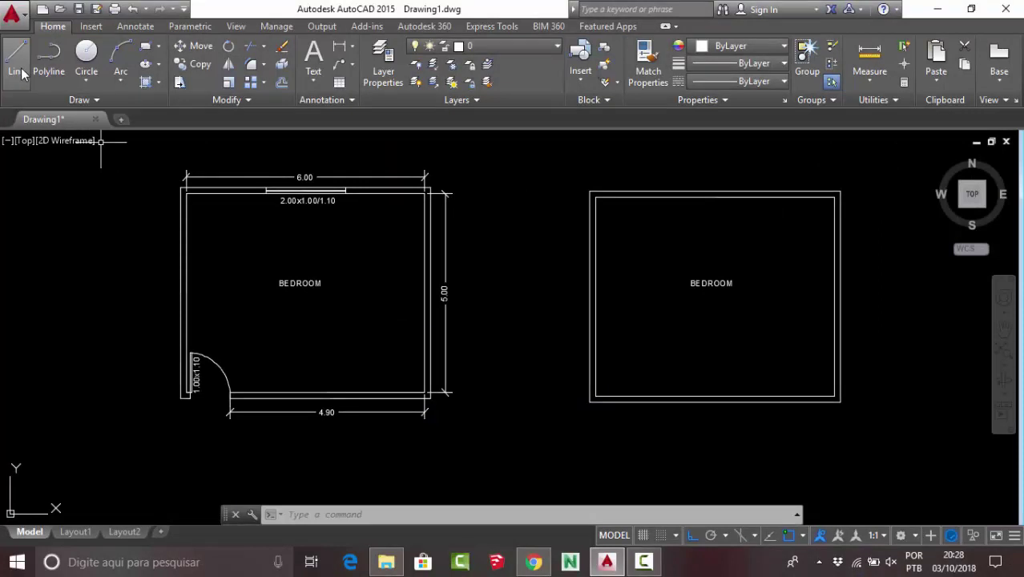
- Draw a short line across the top wall's thickness at its midpoint
click(20, 72)
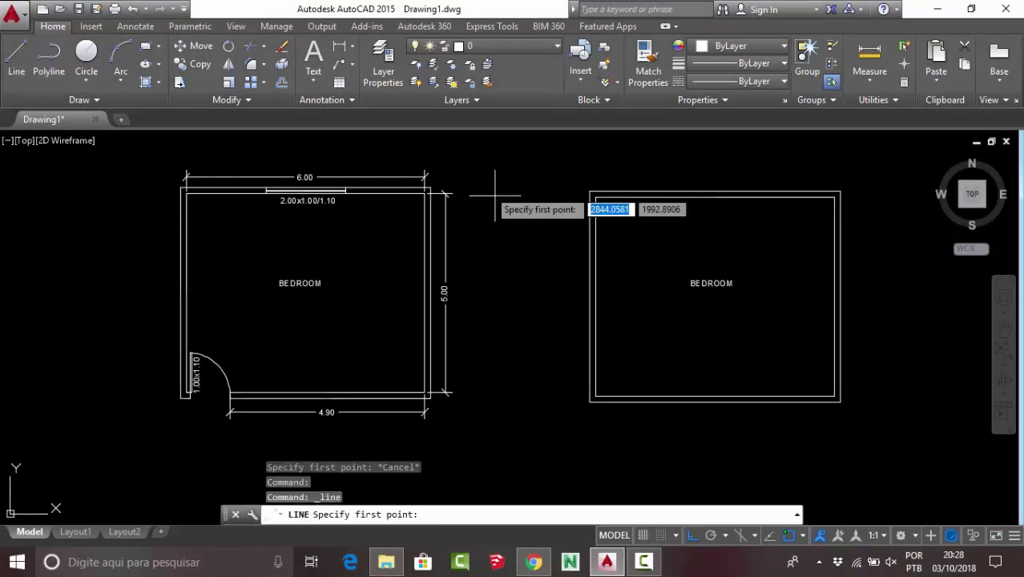
scroll(714, 205, up, 2)
scroll(723, 262, down, 2)
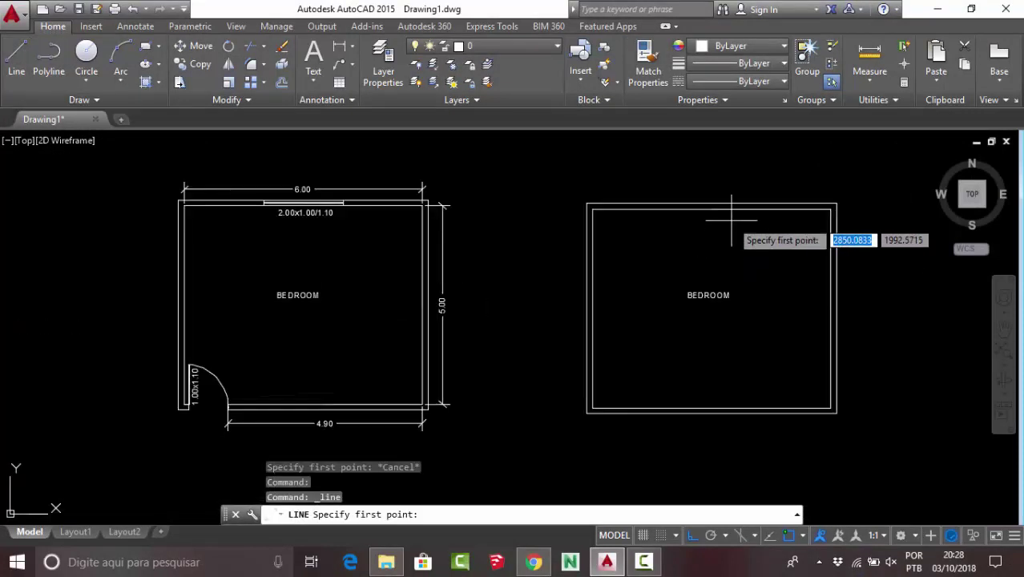
scroll(700, 210, up, 1)
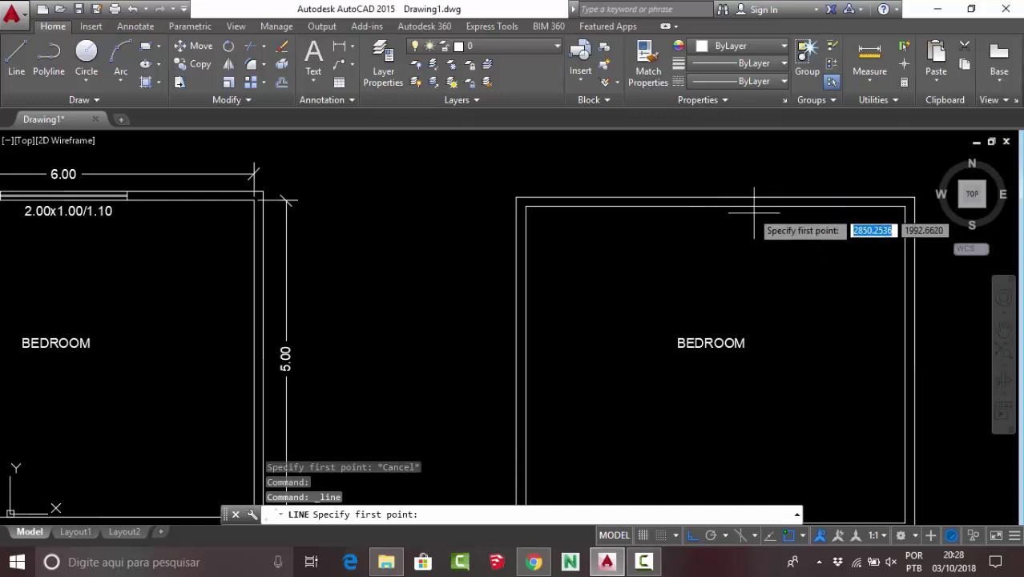
scroll(766, 240, up, 1)
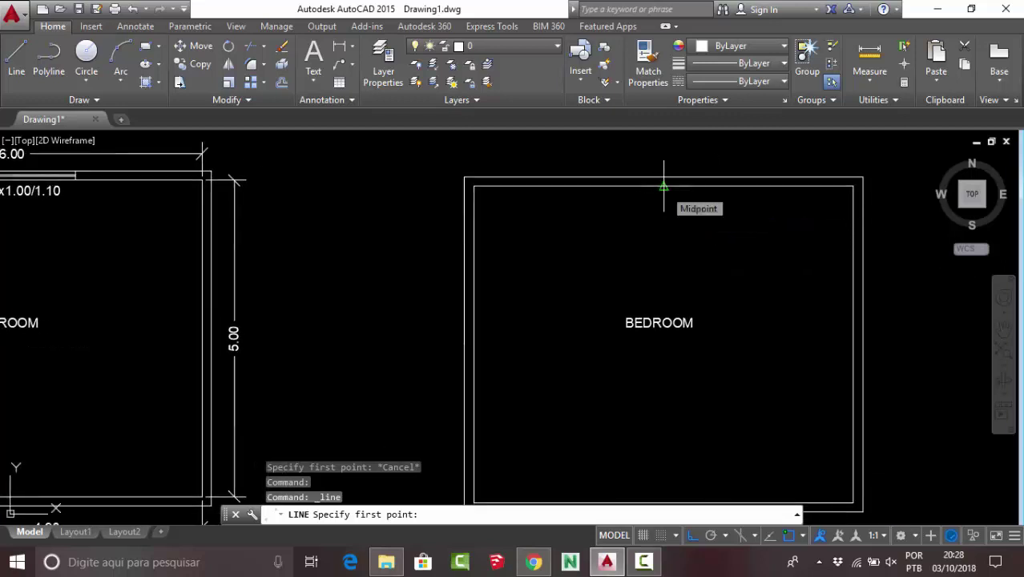
click(663, 186)
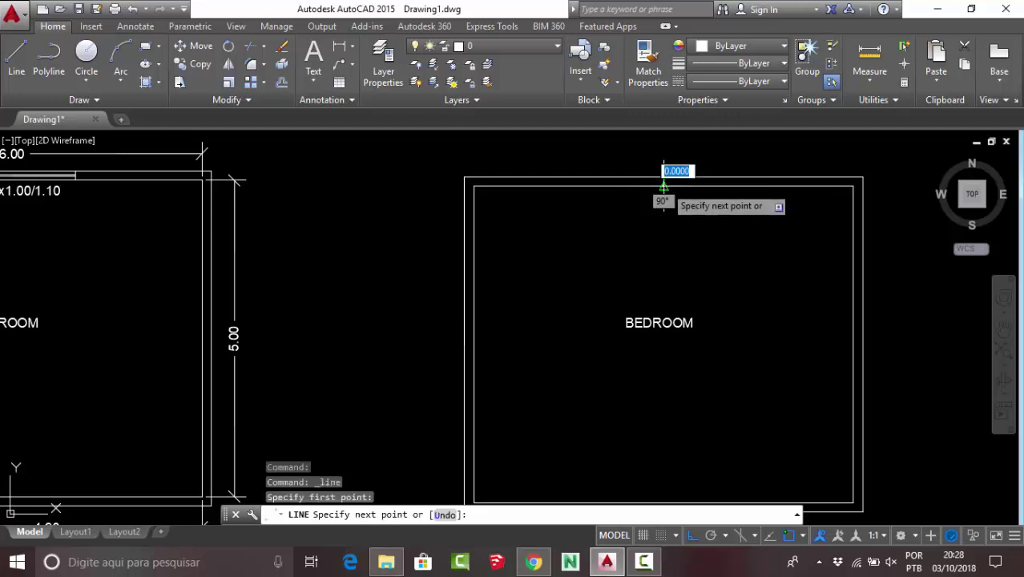
scroll(661, 176, up, 2)
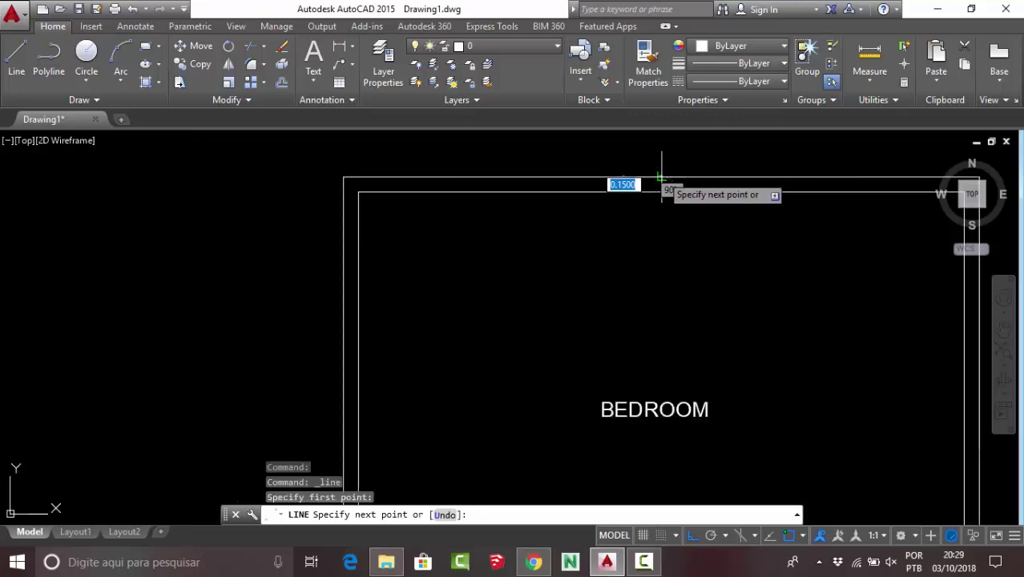
click(662, 190)
key(Escape)
scroll(654, 207, down, 4)
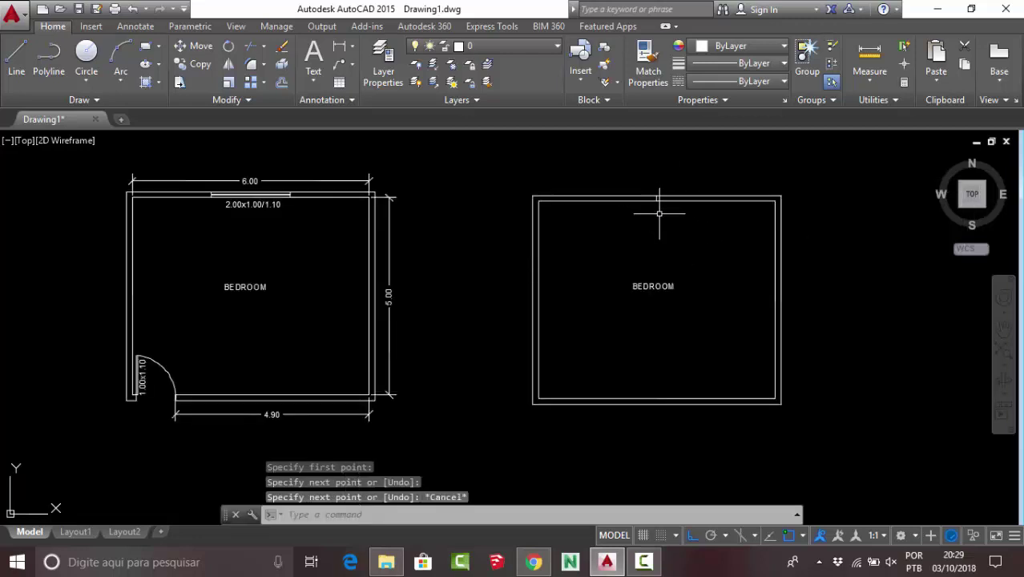
scroll(671, 213, up, 2)
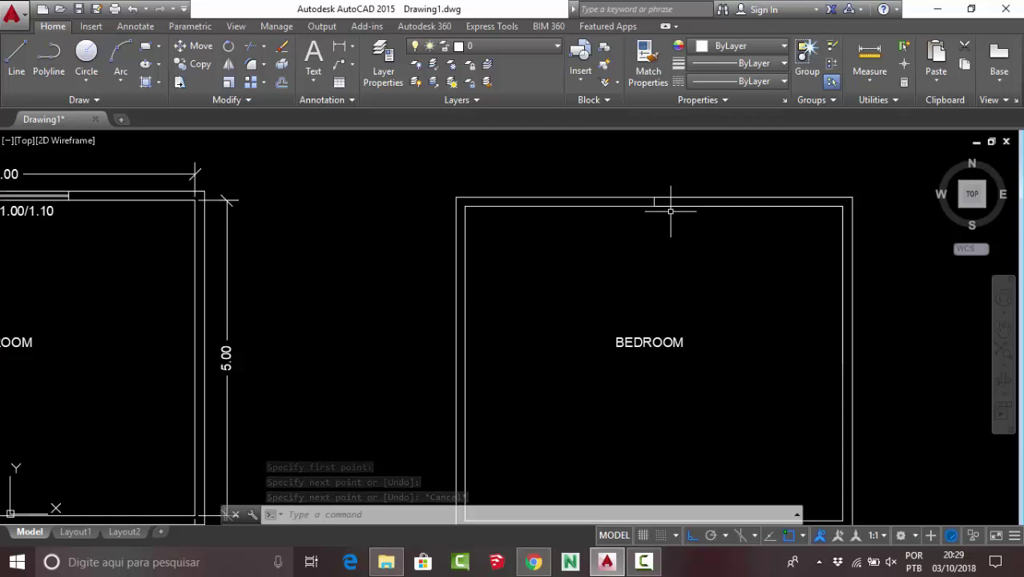
scroll(671, 211, down, 2)
- Offset that centre line 1 unit to the right and 1 unit to the left as window jambs
middle_drag(290, 247, 438, 247)
scroll(438, 247, up, 2)
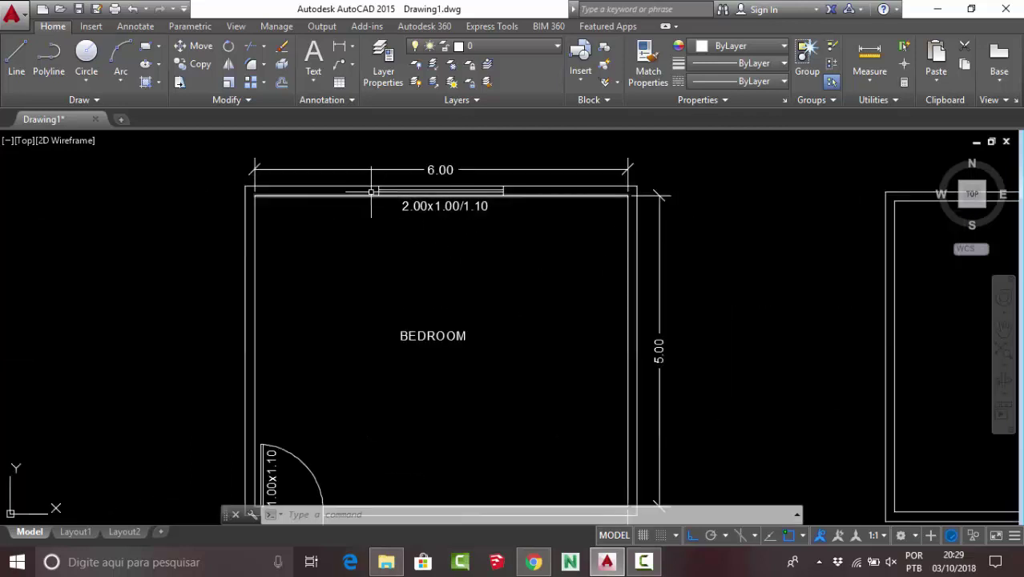
scroll(371, 192, up, 2)
middle_drag(590, 196, 366, 263)
scroll(366, 262, down, 3)
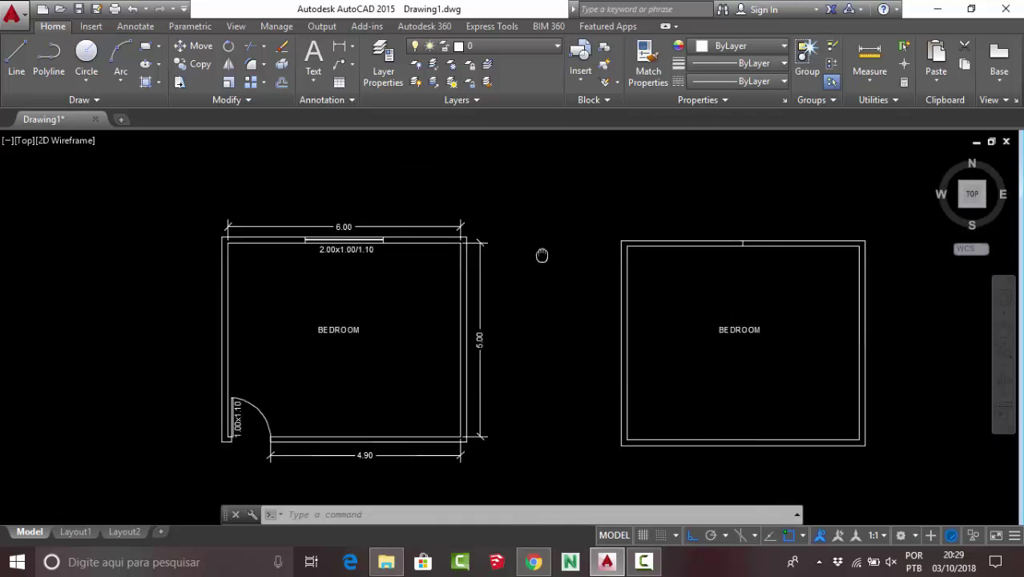
scroll(727, 257, up, 5)
scroll(629, 274, down, 3)
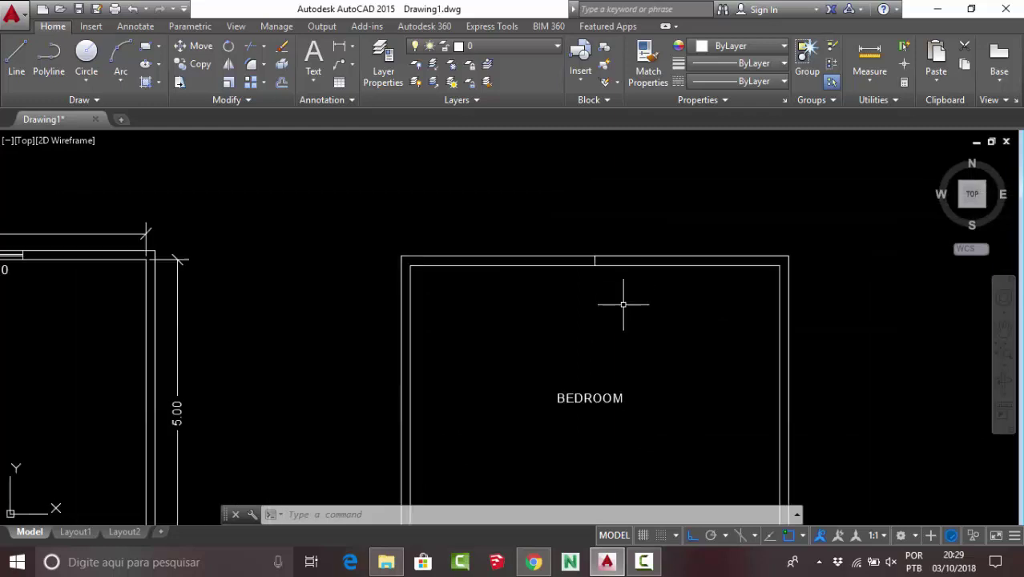
middle_drag(609, 291, 605, 282)
text(o)
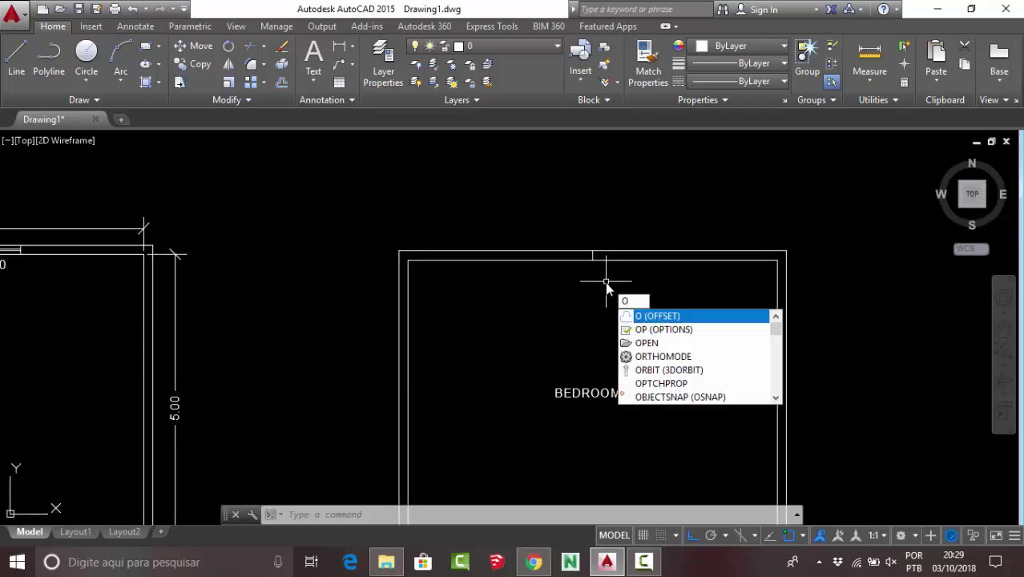
key(Return)
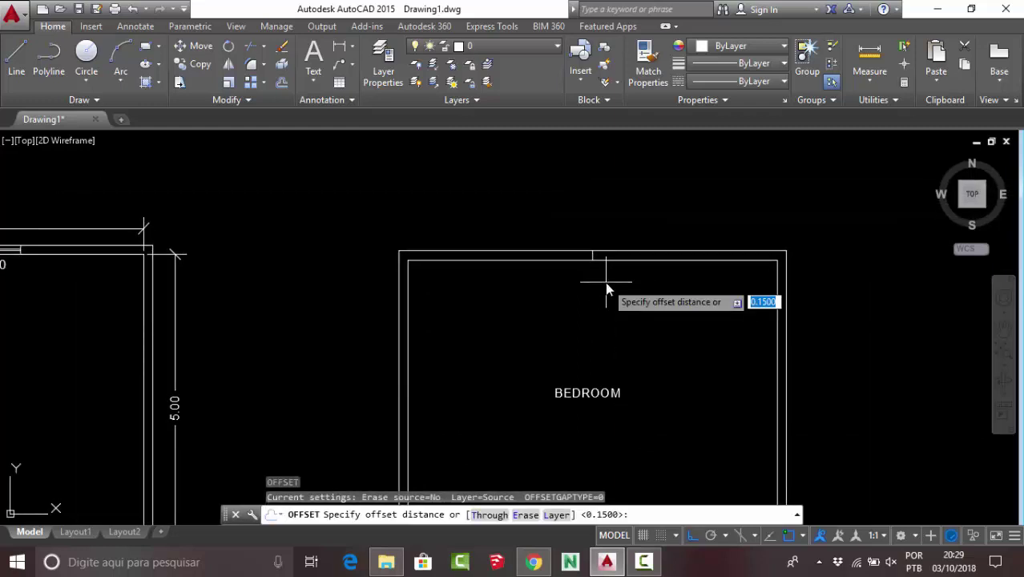
text(1)
key(Return)
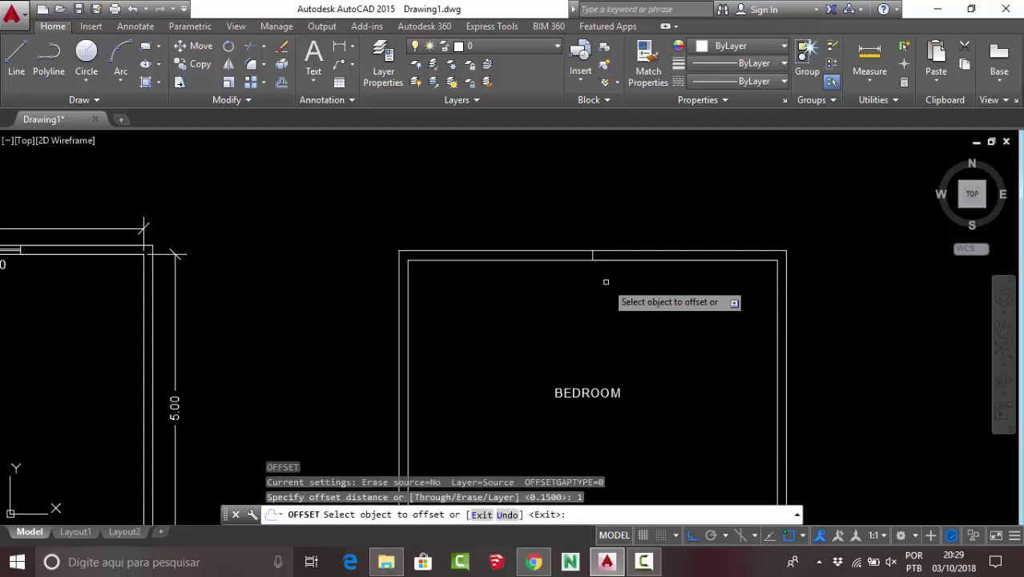
scroll(656, 245, up, 4)
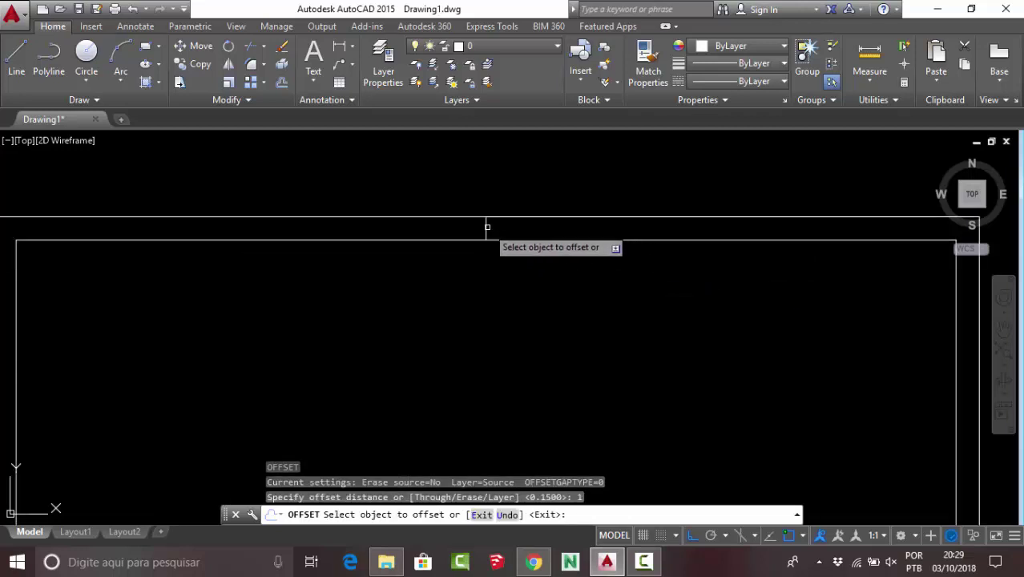
click(487, 227)
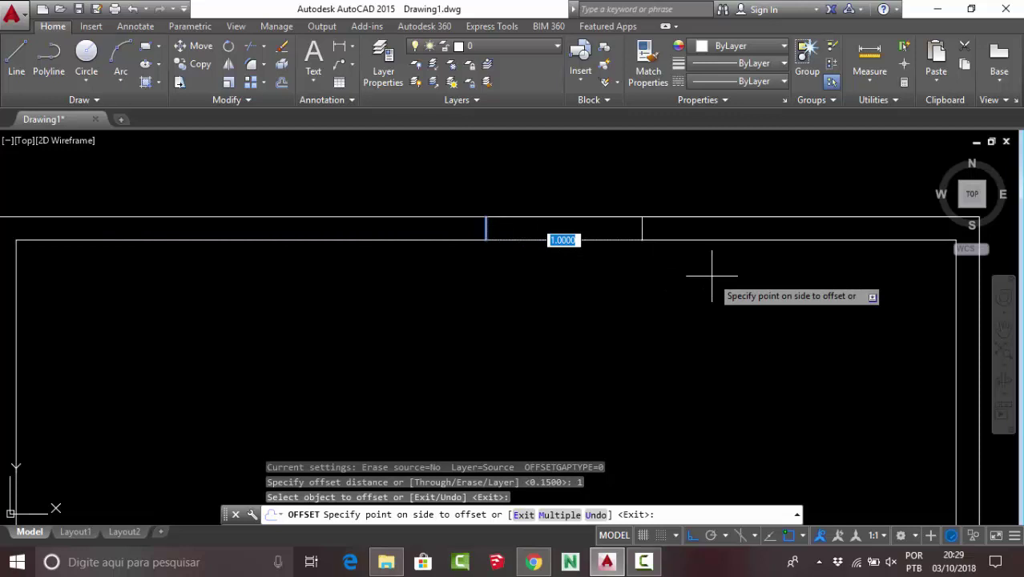
click(745, 275)
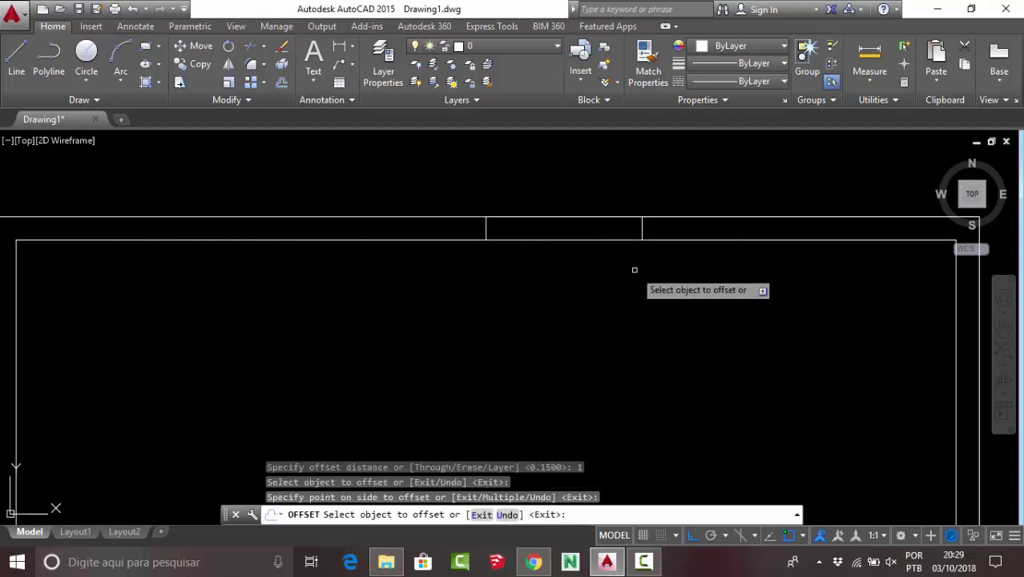
click(484, 231)
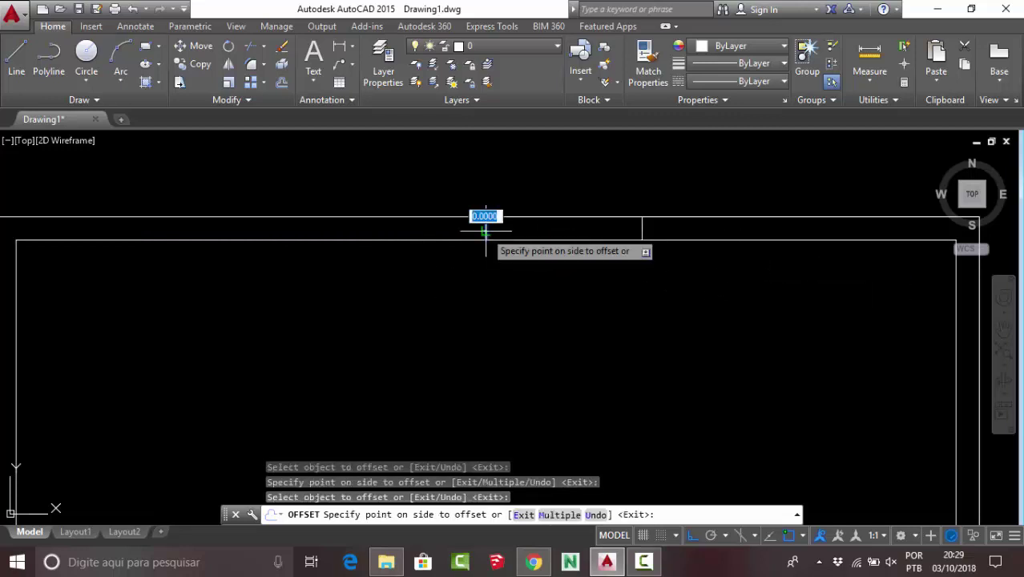
click(227, 304)
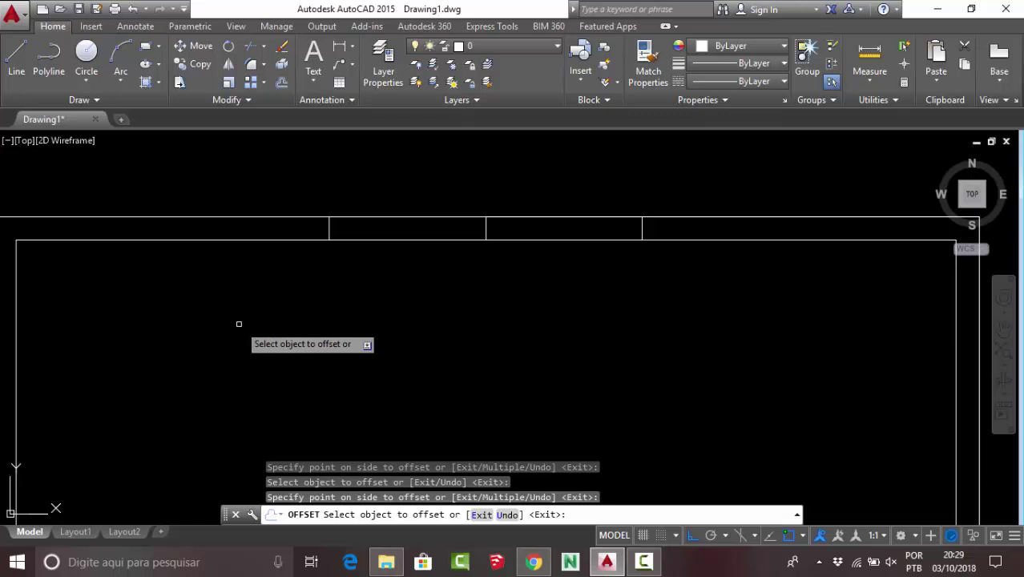
key(Escape)
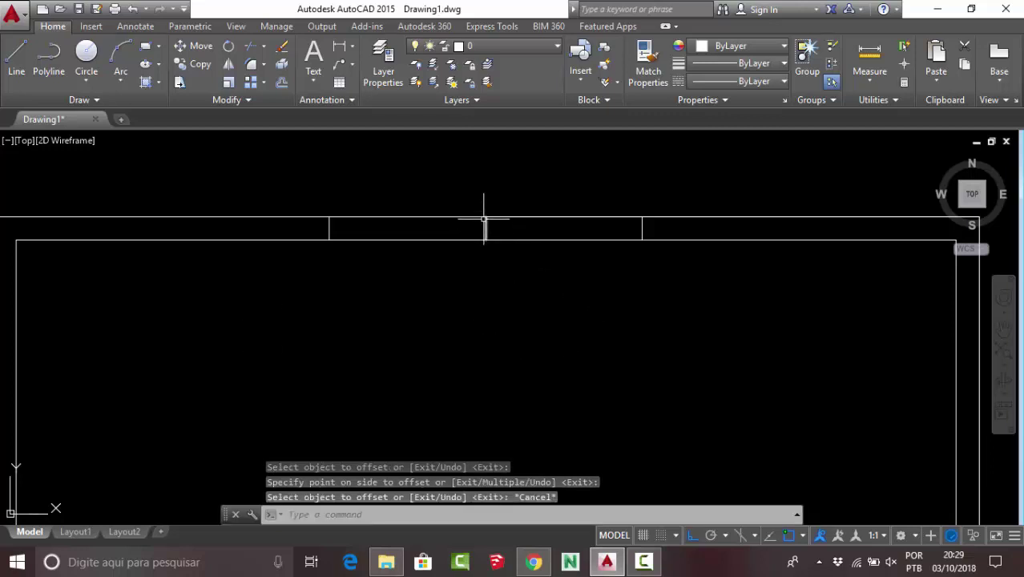
scroll(484, 223, up, 2)
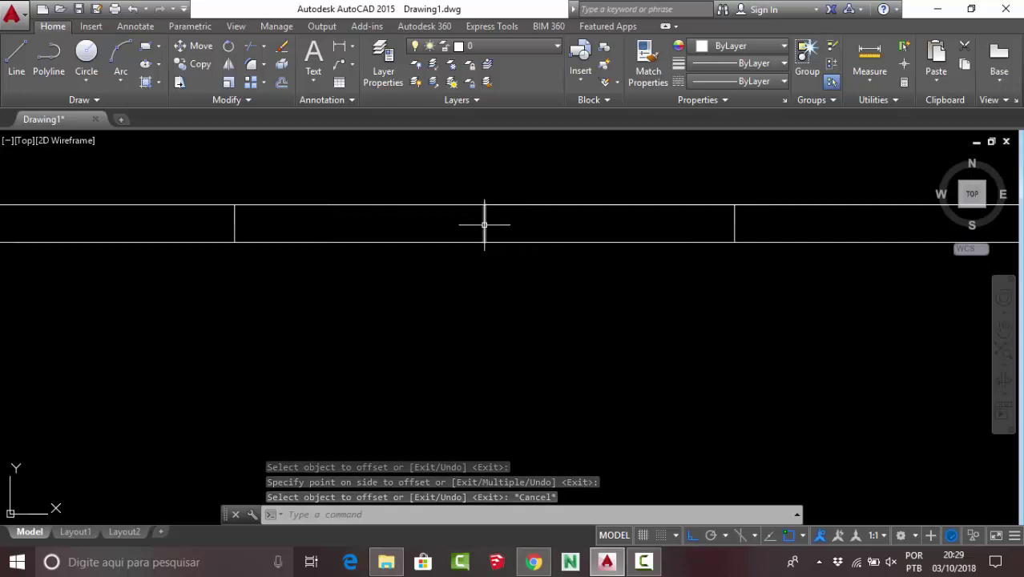
- Erase the middle guide line, leaving the two jambs 2 units apart
click(484, 224)
scroll(506, 248, down, 4)
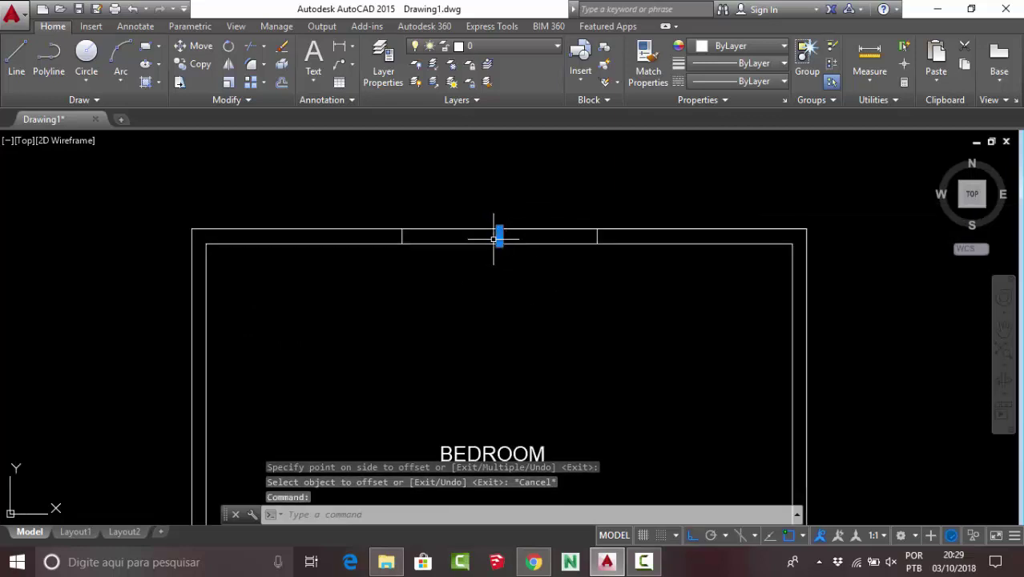
key(Delete)
scroll(487, 232, down, 5)
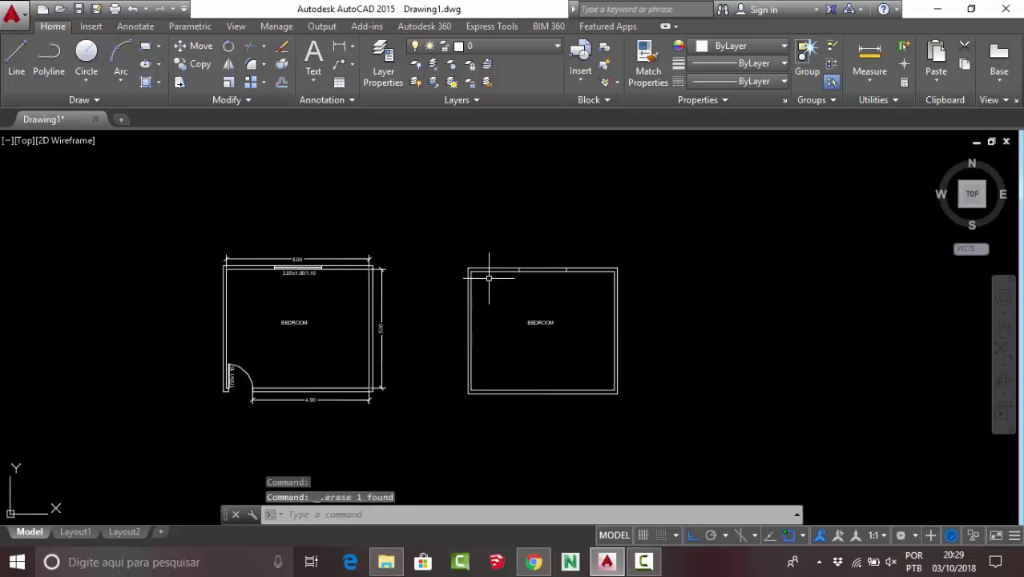
scroll(497, 277, up, 2)
scroll(219, 284, up, 2)
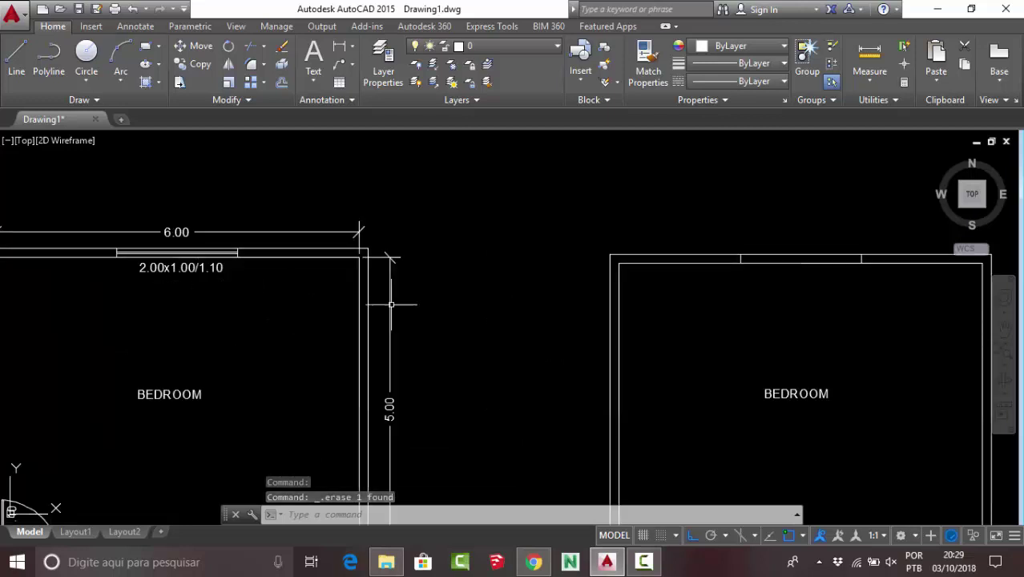
middle_drag(785, 258, 626, 216)
scroll(627, 216, up, 2)
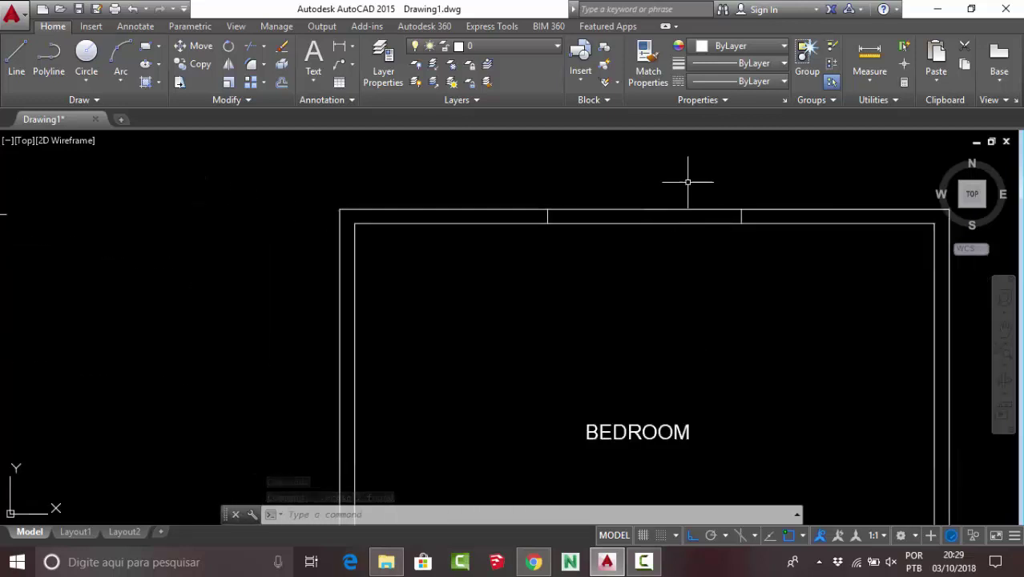
middle_drag(686, 174, 615, 187)
- Draw a 2-unit horizontal line from the right jamb's midpoint perpendicular to the left jamb
scroll(612, 187, up, 2)
text(l)
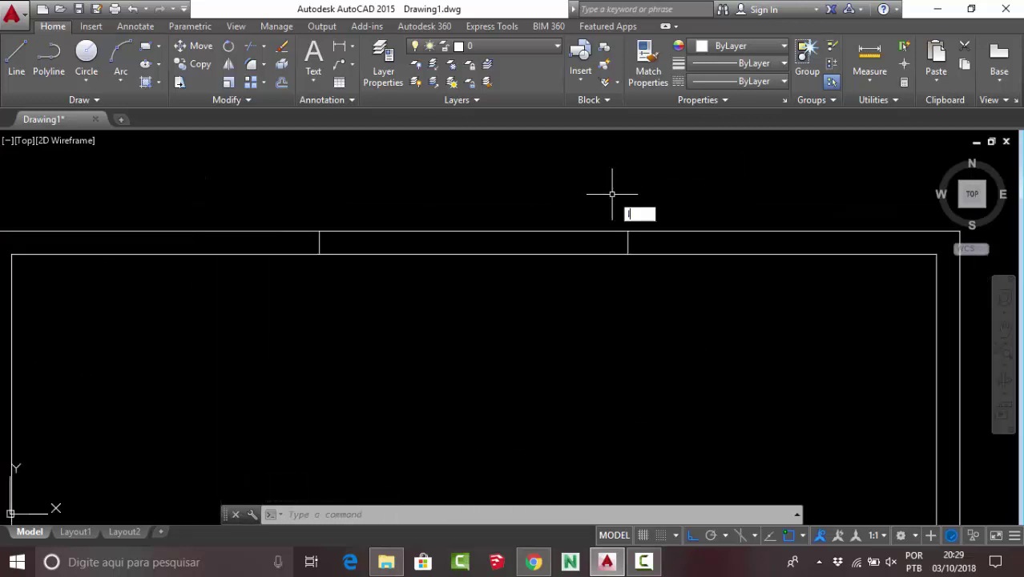
key(Return)
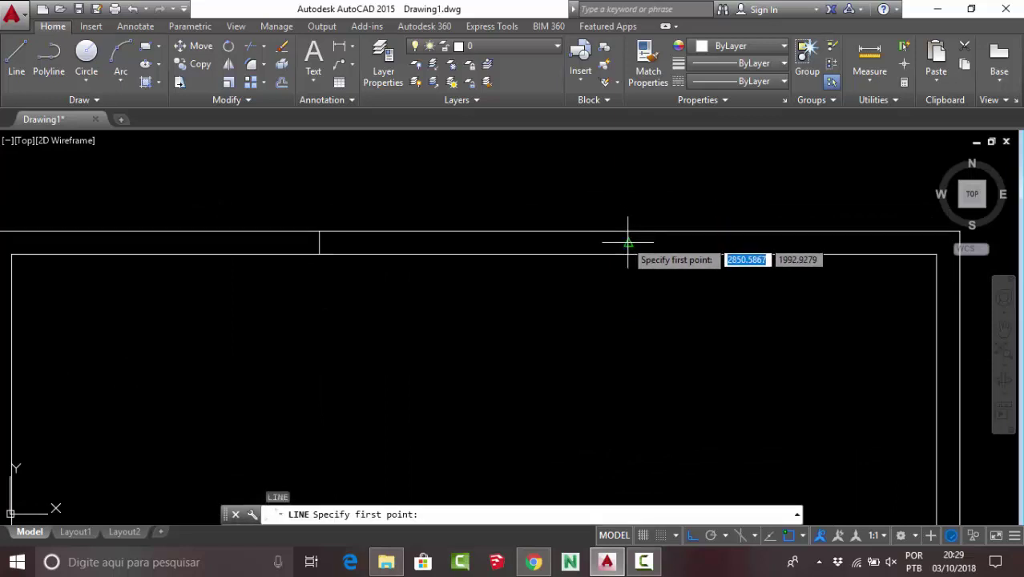
click(628, 241)
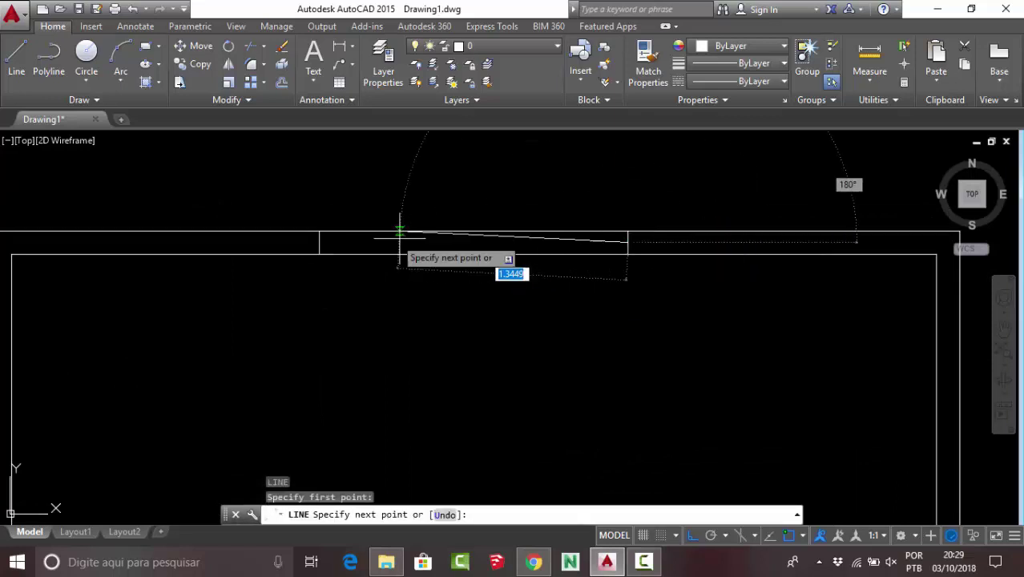
click(319, 242)
key(Escape)
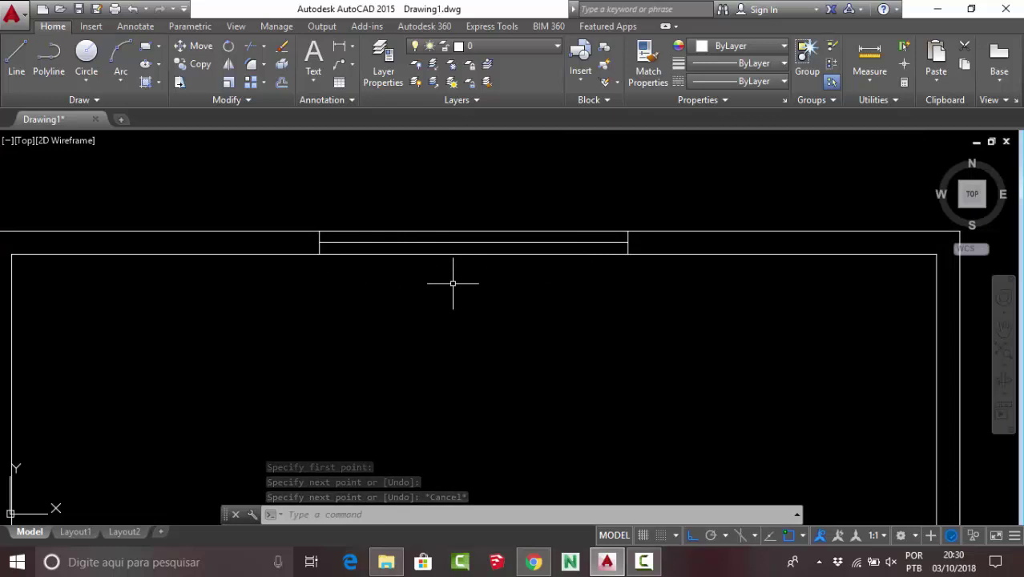
scroll(453, 279, up, 2)
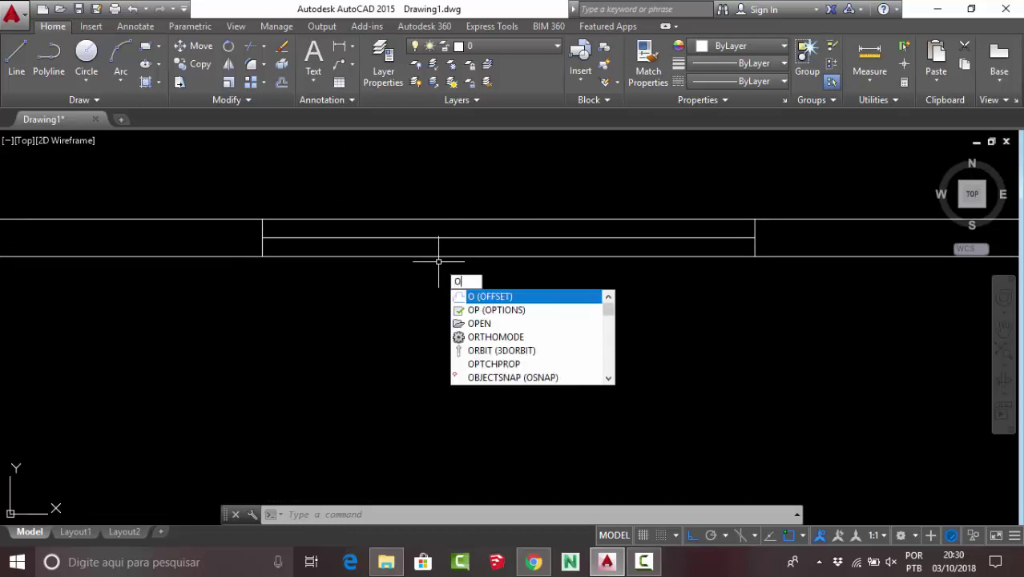
- Offset the window's middle line 0.015 above and 0.015 below
key(Return)
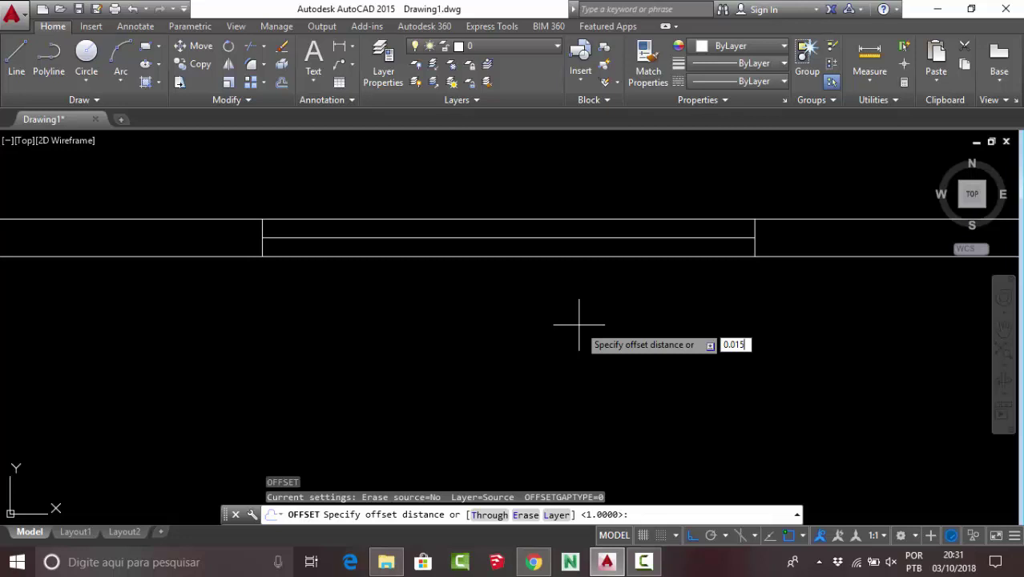
key(Return)
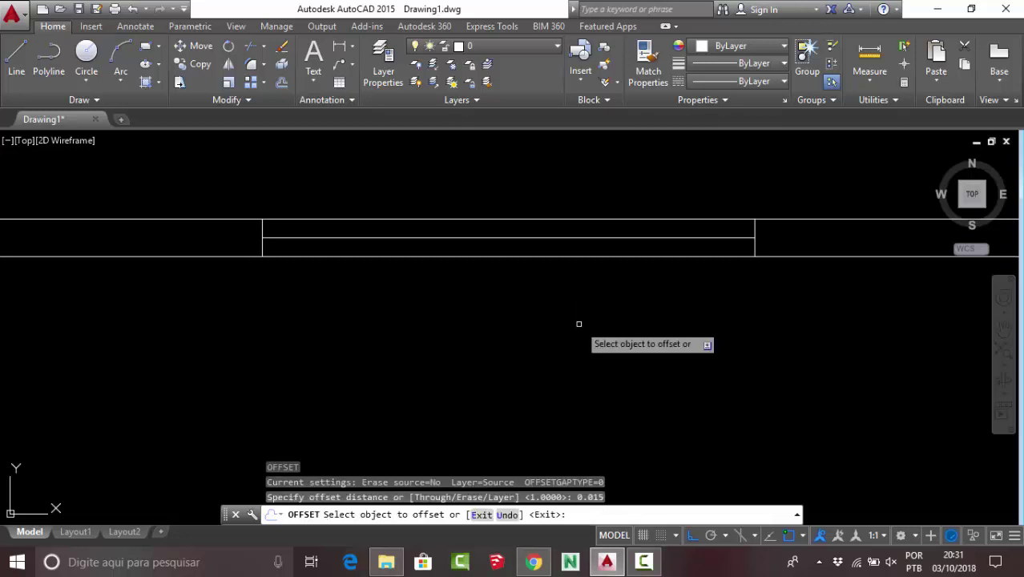
click(524, 234)
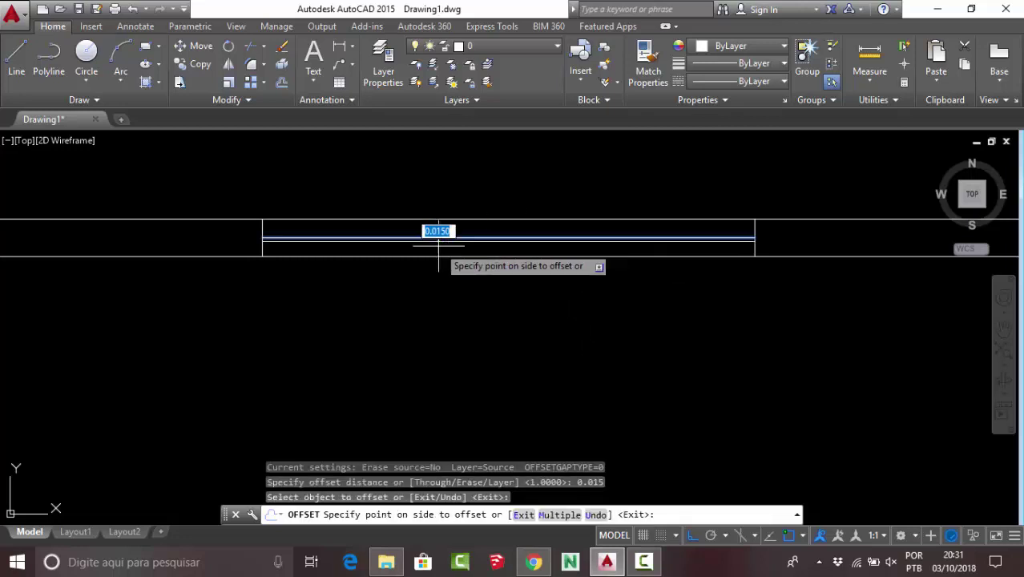
click(476, 163)
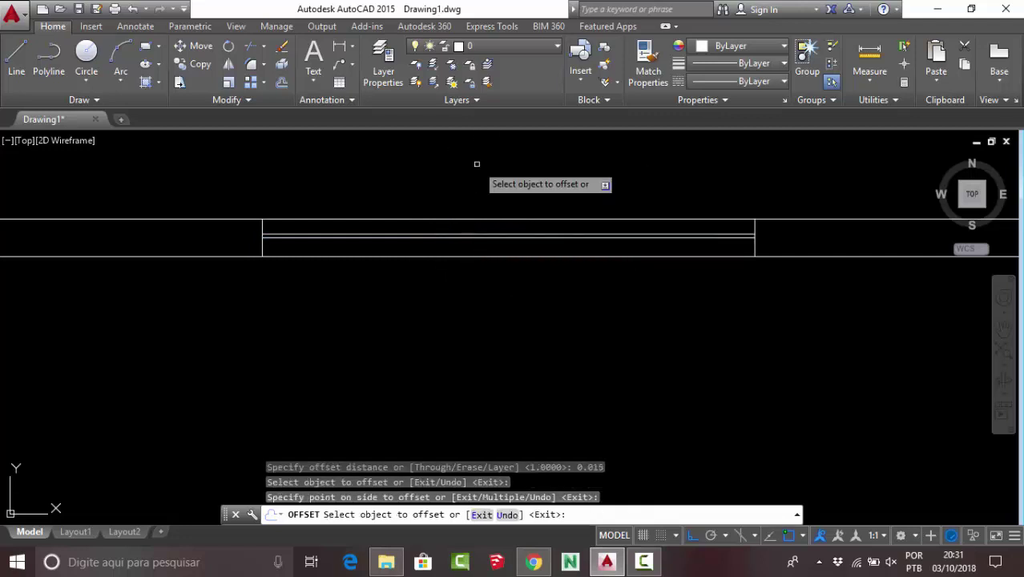
click(498, 238)
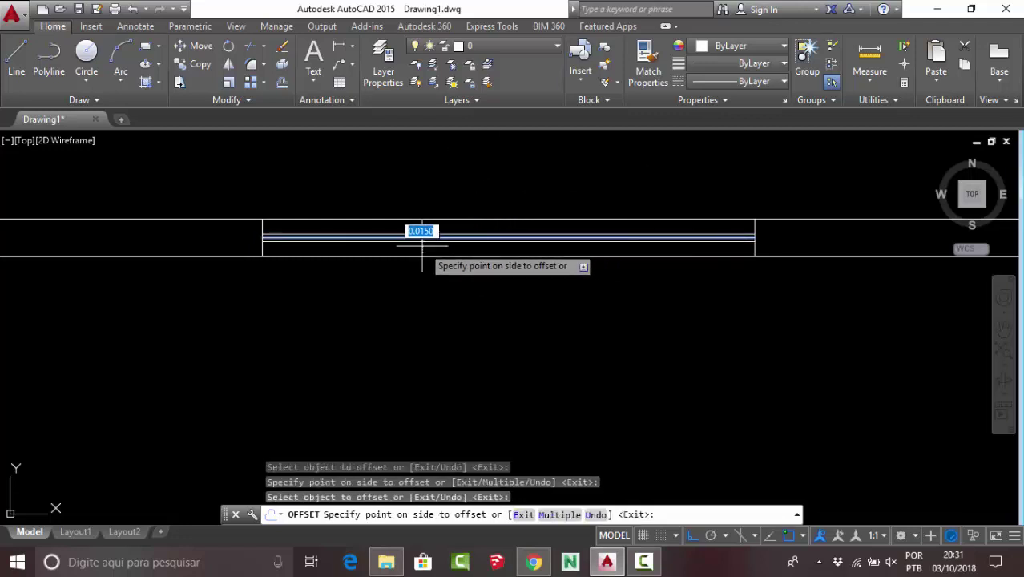
click(426, 363)
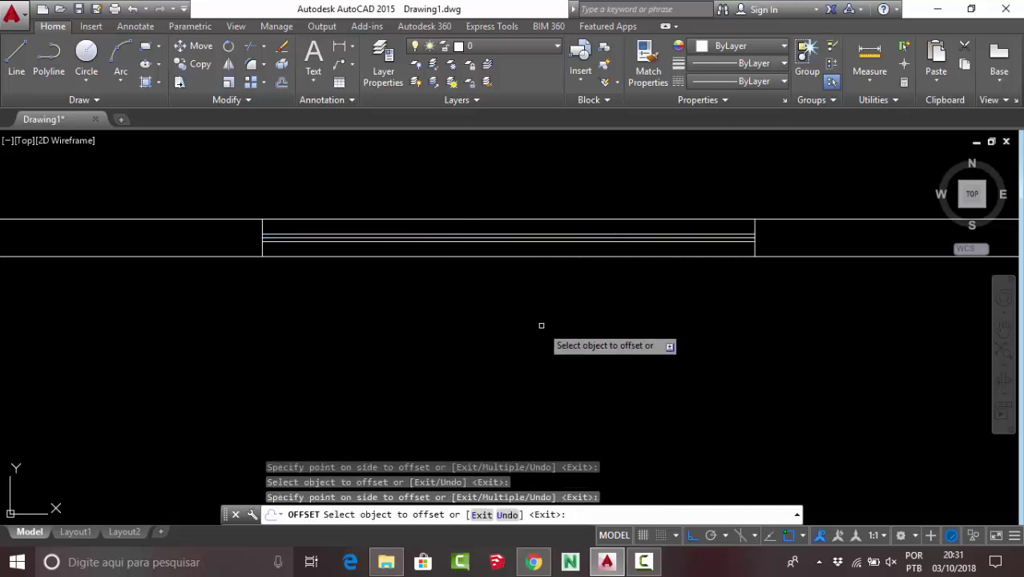
key(Escape)
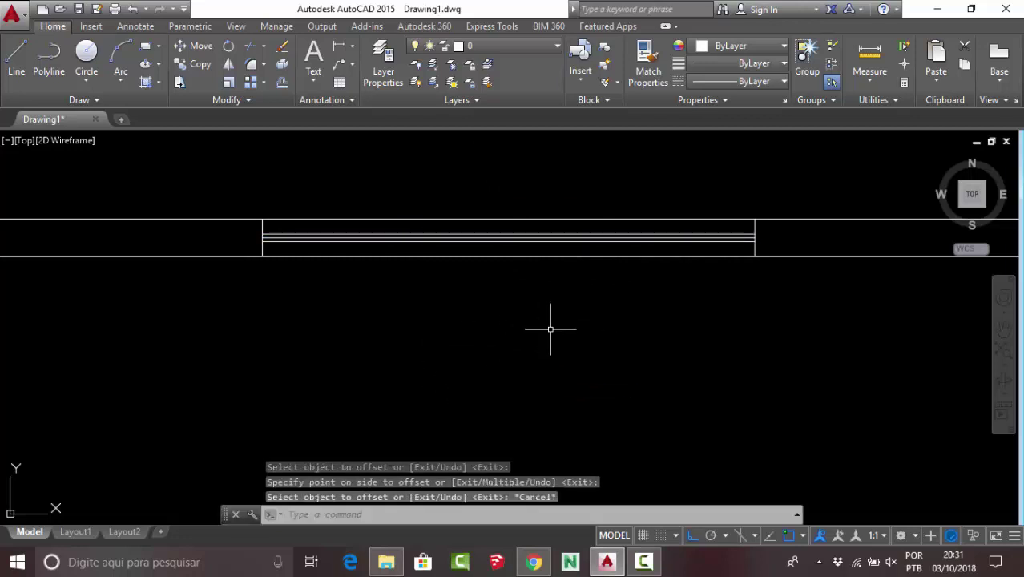
- Delete the window's original middle line between the jambs
scroll(295, 239, up, 5)
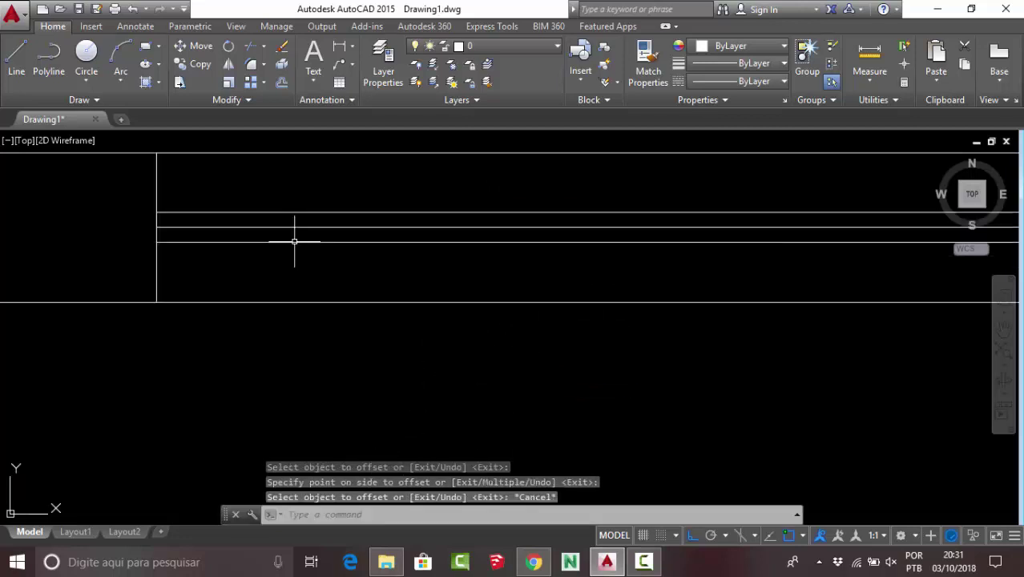
click(297, 228)
scroll(328, 267, down, 2)
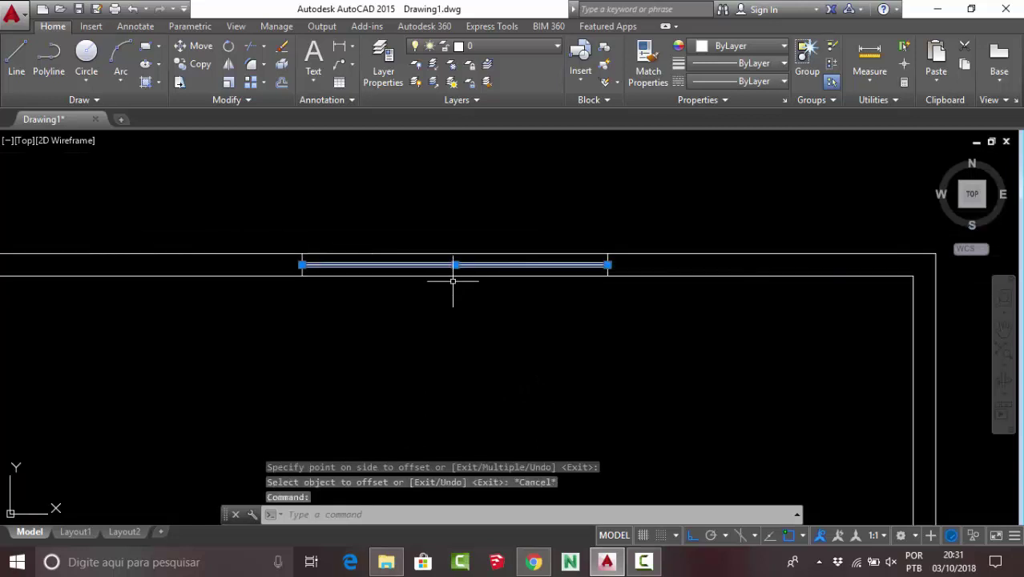
scroll(485, 268, up, 2)
key(Delete)
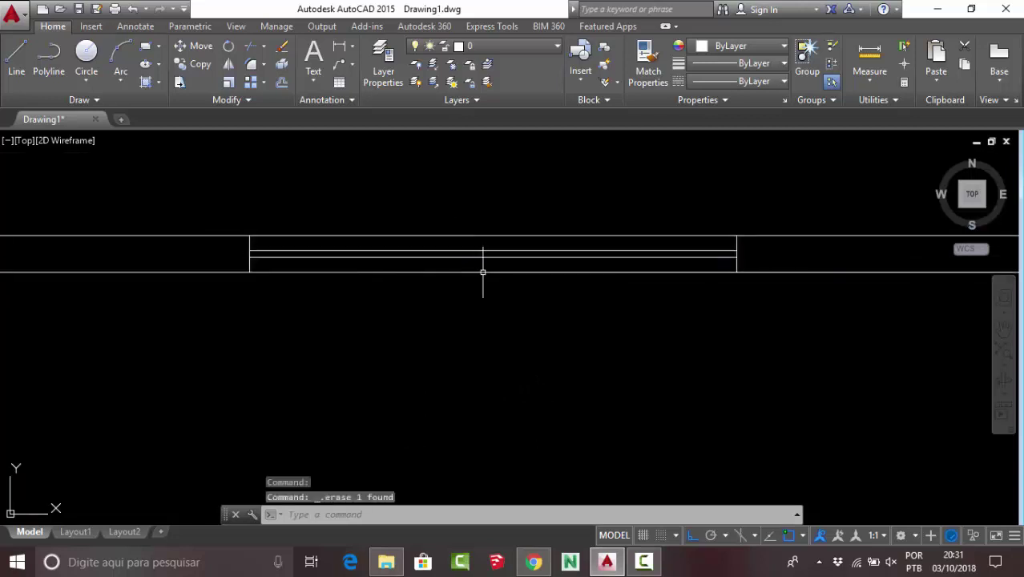
scroll(627, 336, down, 8)
scroll(586, 293, up, 2)
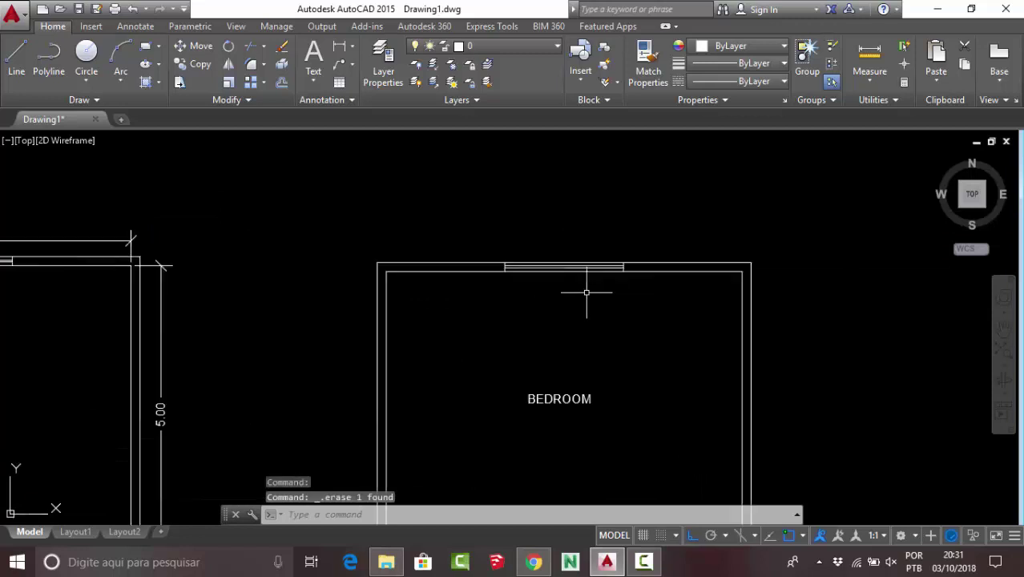
- Compare the new bedroom with the reference plan and select its BEDROOM label
mouse_move(592, 305)
middle_down()
mouse_move(626, 263)
mouse_move(727, 263)
middle_up()
middle_drag(145, 220, 332, 225)
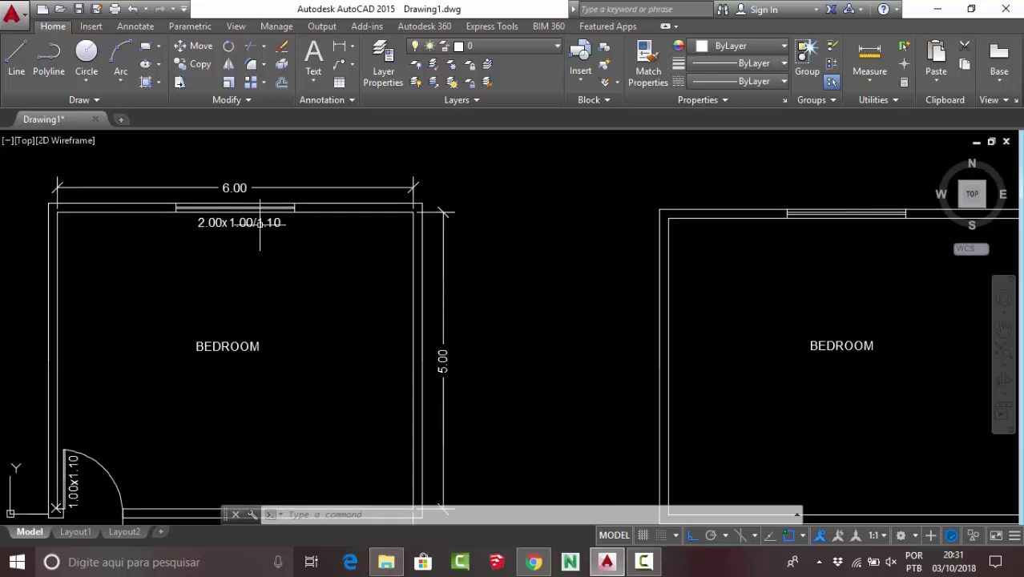
scroll(239, 225, up, 2)
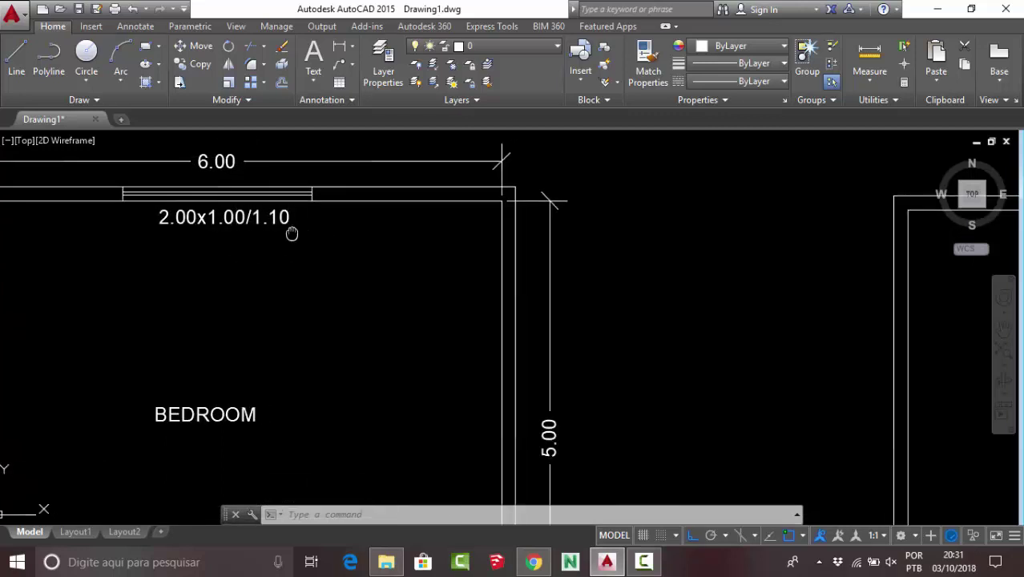
scroll(265, 218, up, 1)
scroll(282, 215, down, 2)
middle_drag(314, 242, 282, 246)
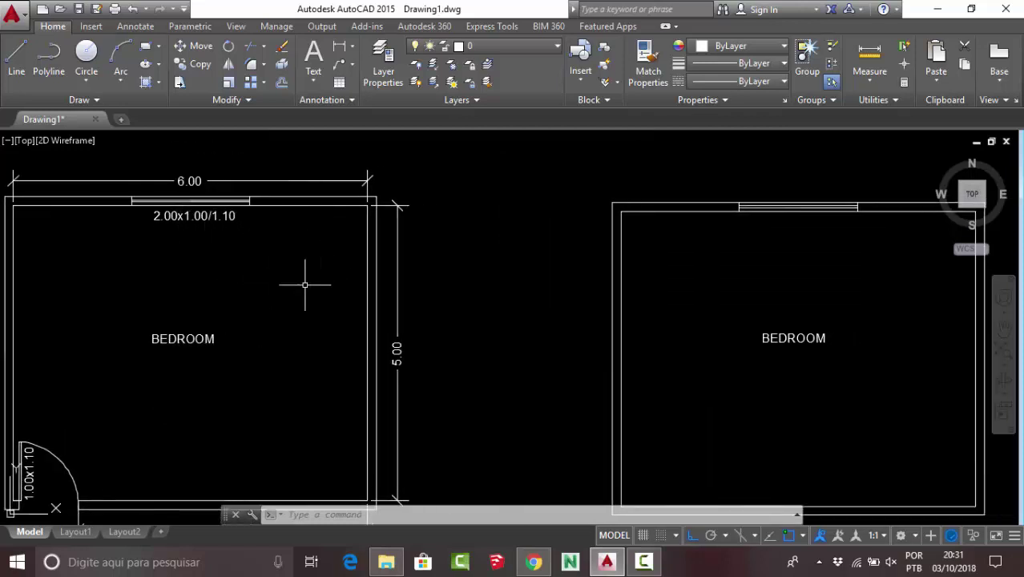
middle_drag(305, 284, 239, 270)
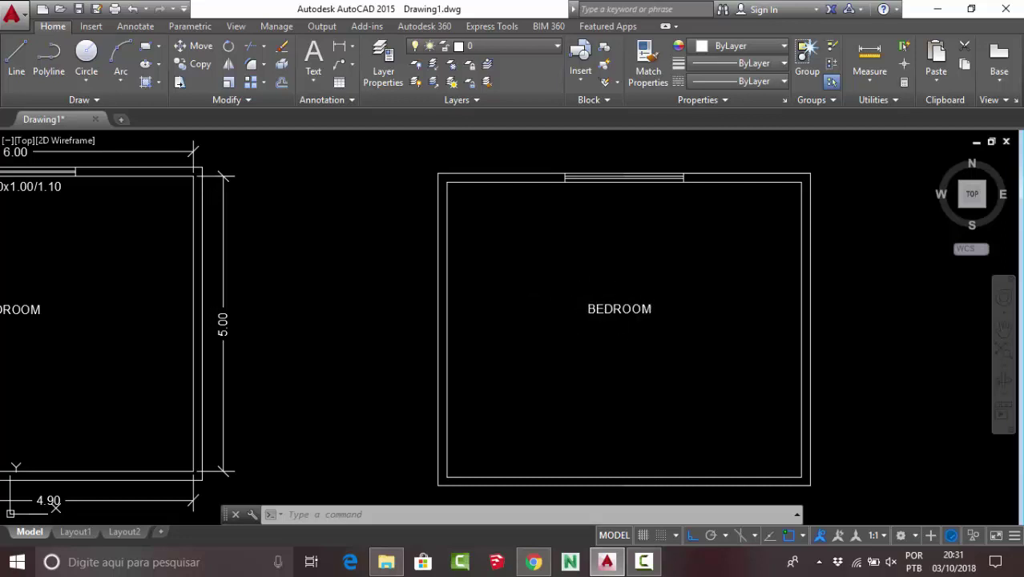
click(624, 311)
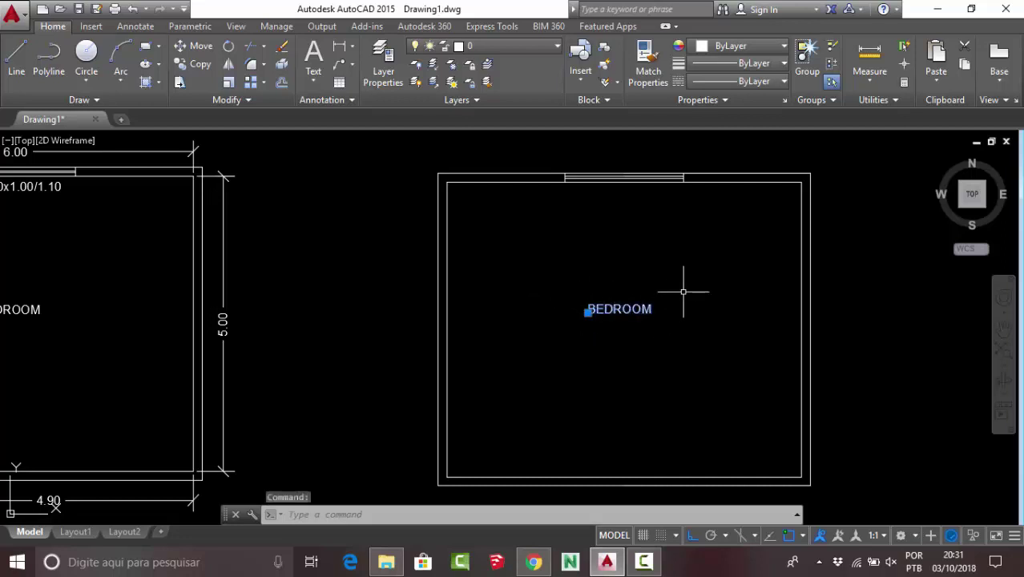
- Copy the selected BEDROOM label with CO to just below the top-wall window
text(co)
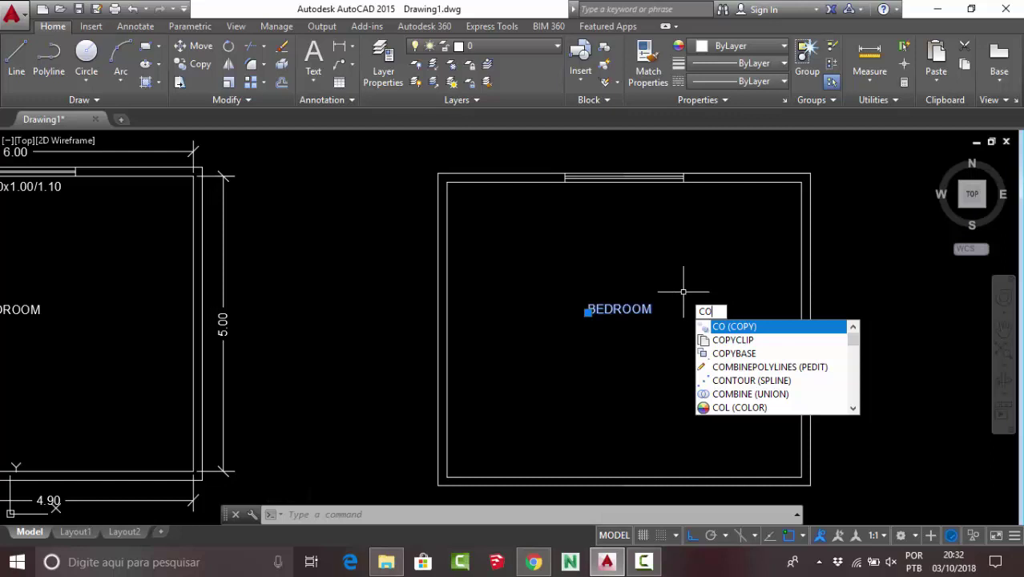
key(Return)
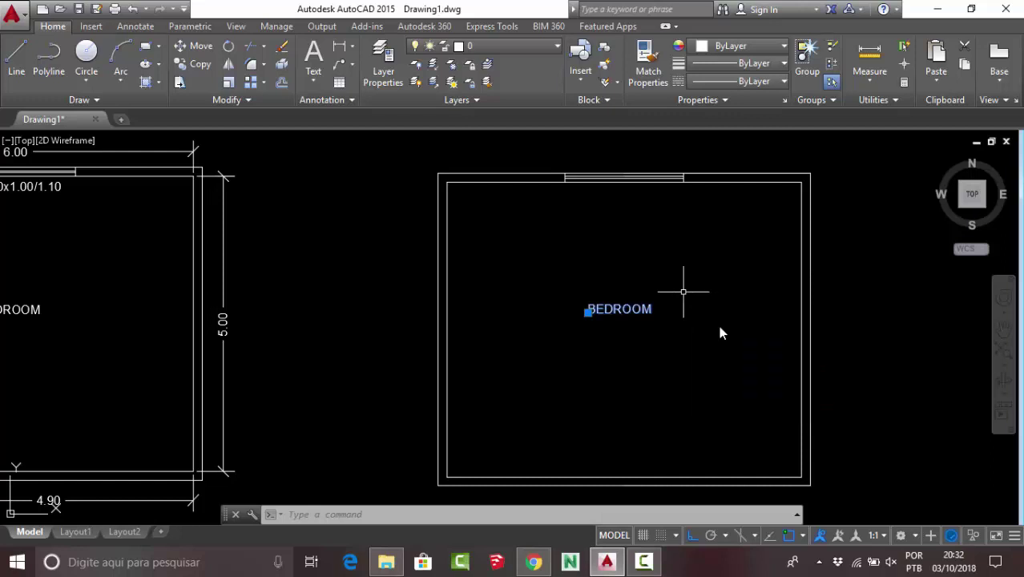
click(623, 308)
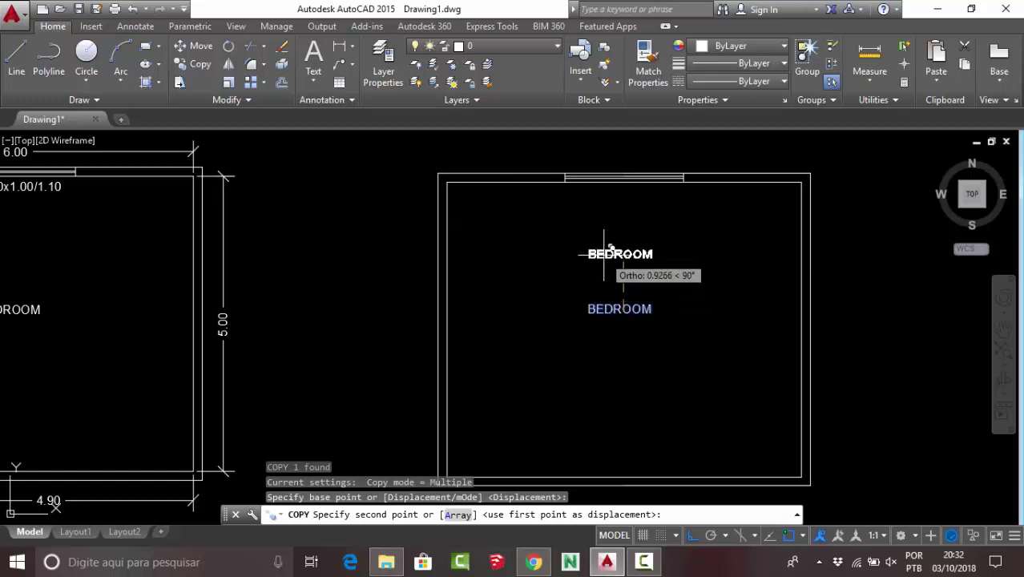
click(624, 192)
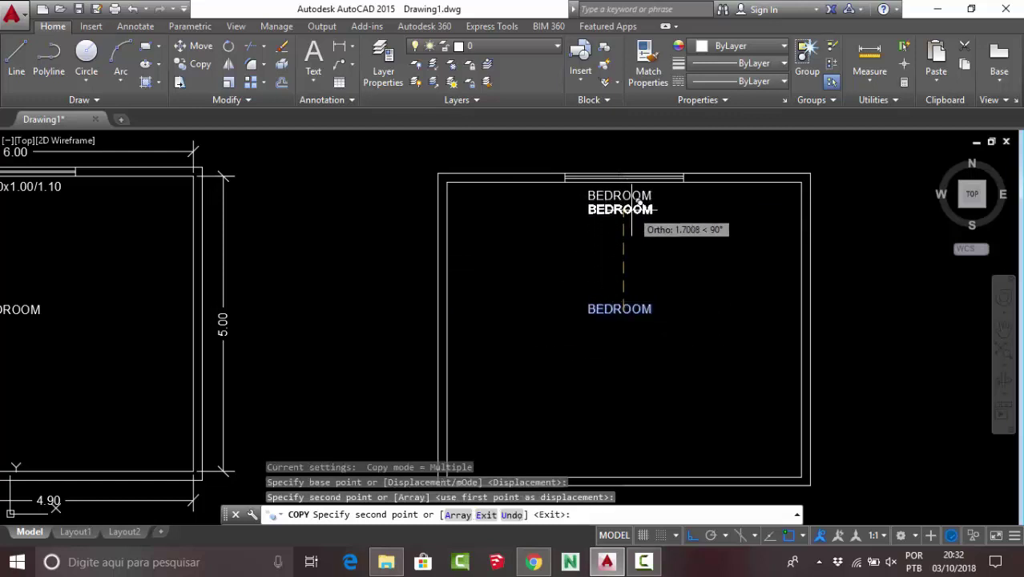
key(Escape)
scroll(632, 216, down, 2)
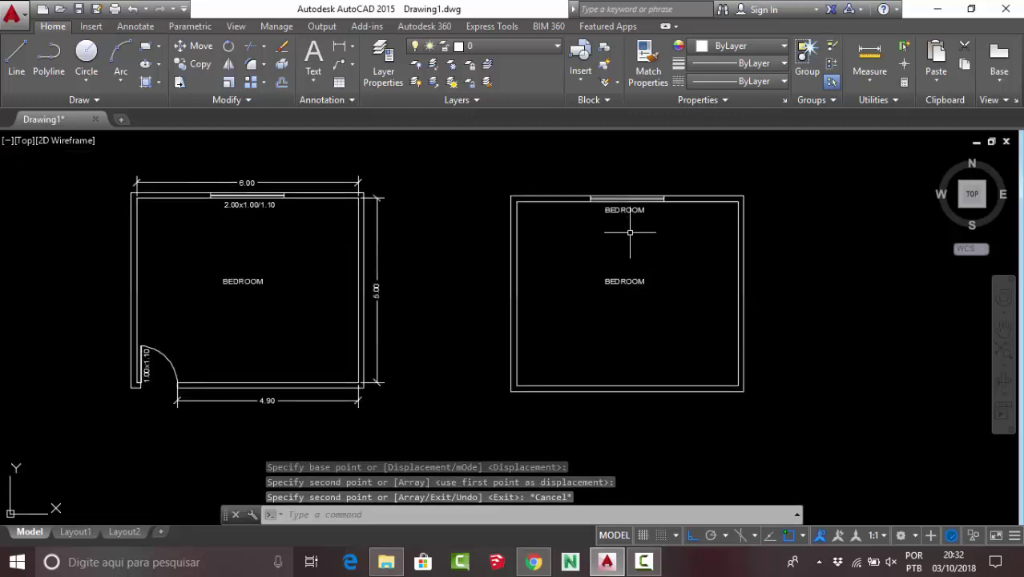
scroll(628, 210, up, 2)
scroll(627, 210, up, 2)
scroll(617, 228, down, 2)
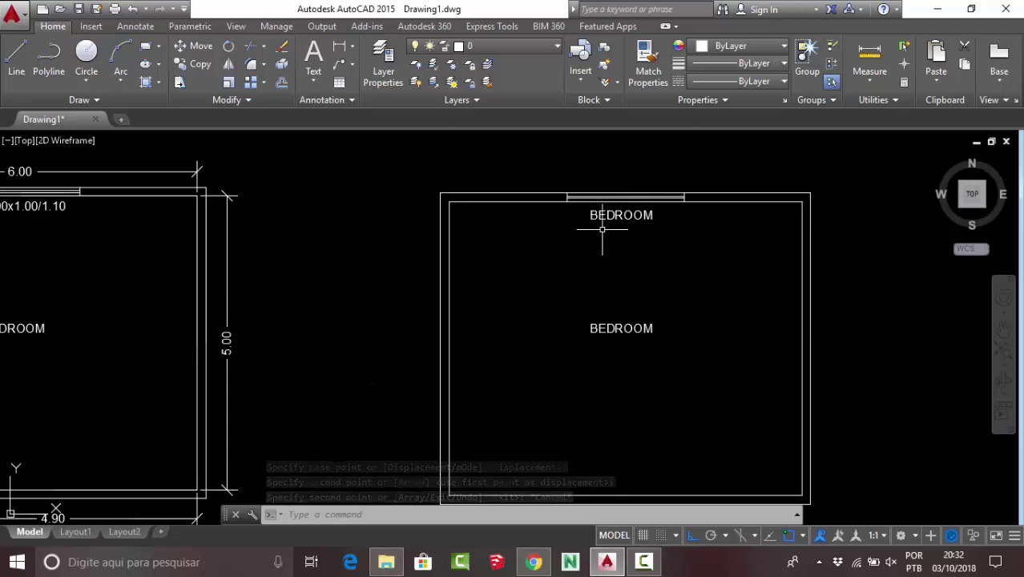
- Change the copied BEDROOM text to read 2.00x1.00/1.10
middle_drag(656, 235, 705, 242)
mouse_move(664, 218)
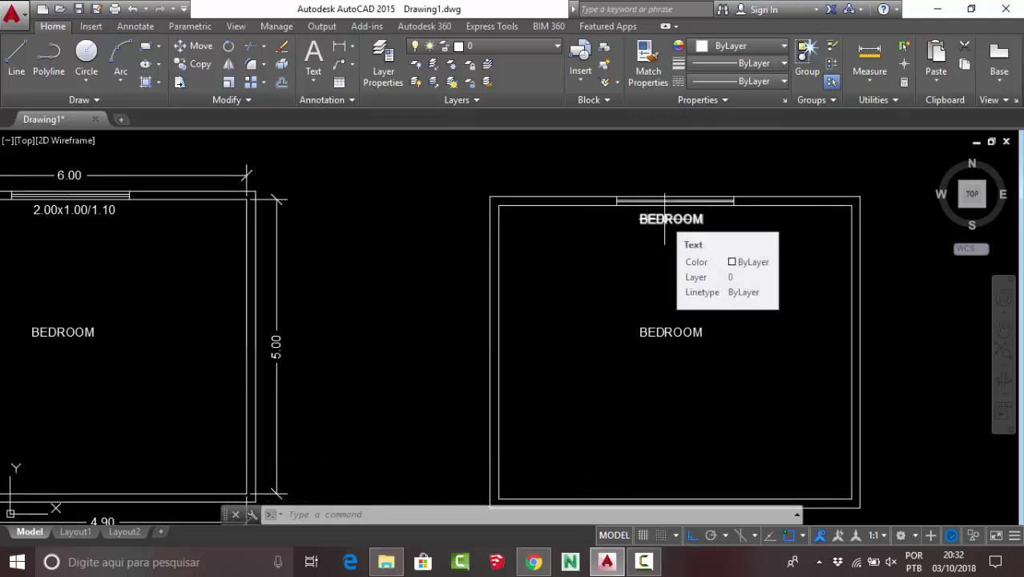
double_click(664, 218)
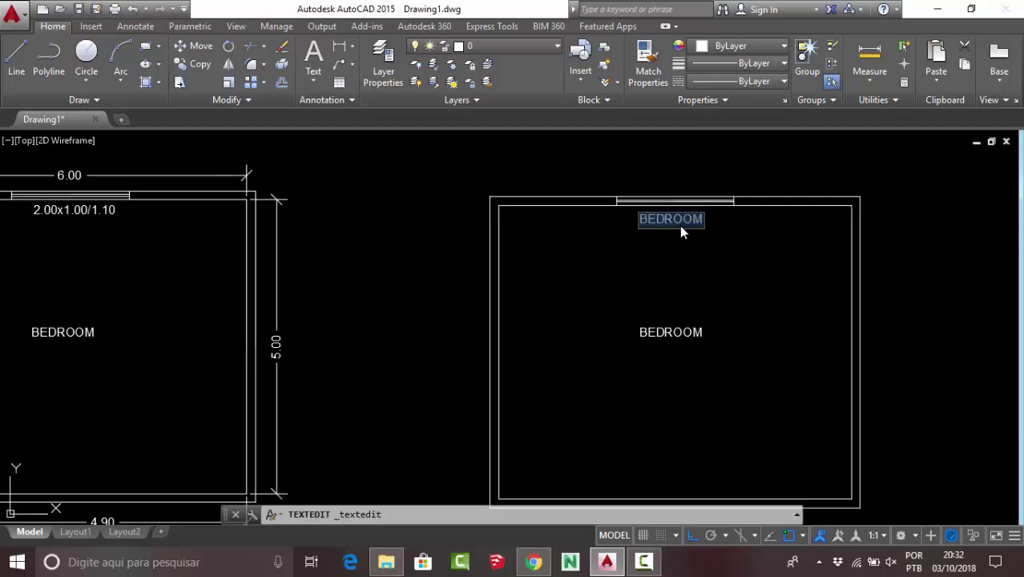
text(2)
text(.00x1.00/1.10)
key(Return)
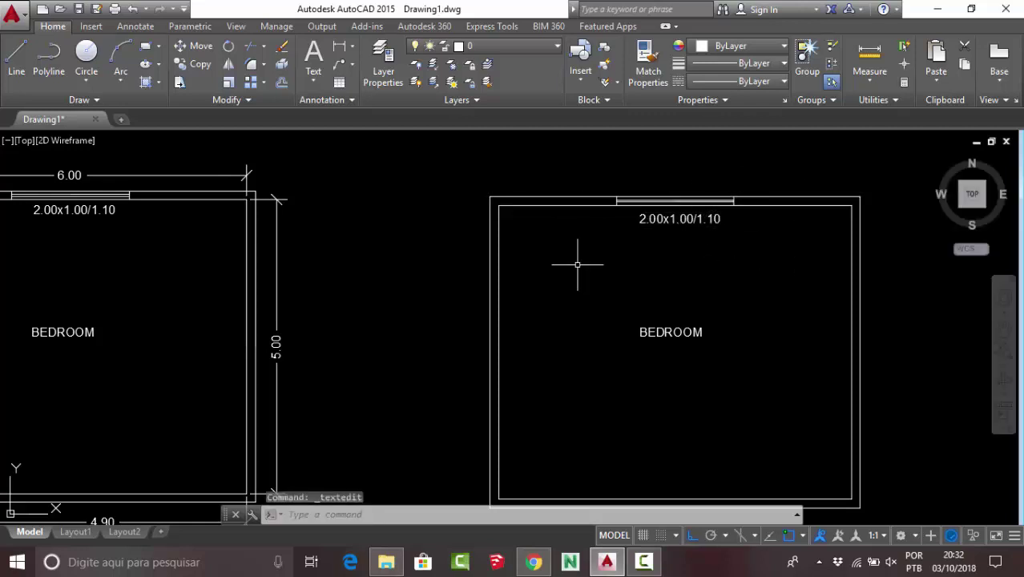
- Select the 2.00x1.00/1.10 label and begin moving it from a base point on the label
scroll(679, 236, up, 2)
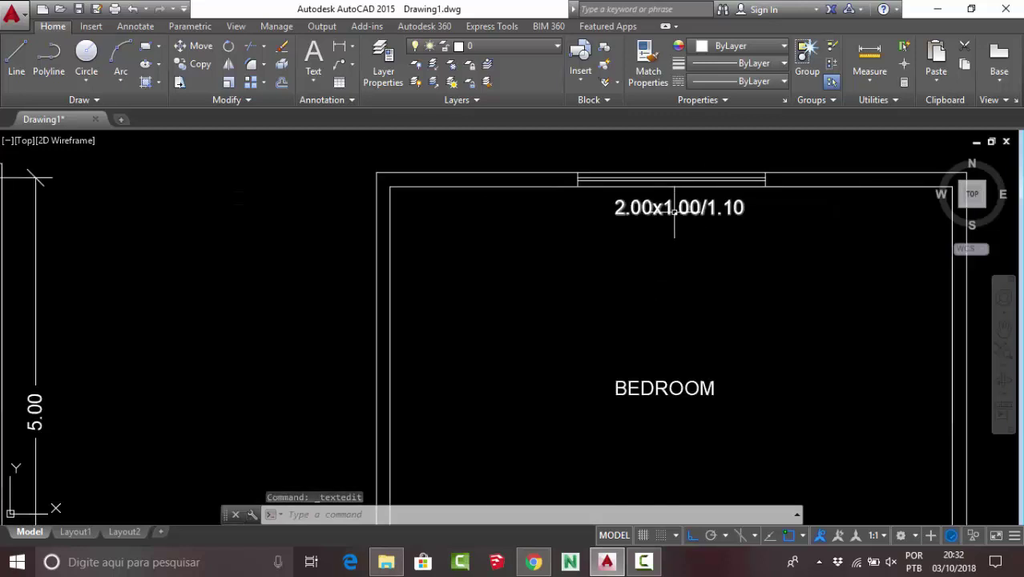
click(681, 229)
click(669, 207)
text(m)
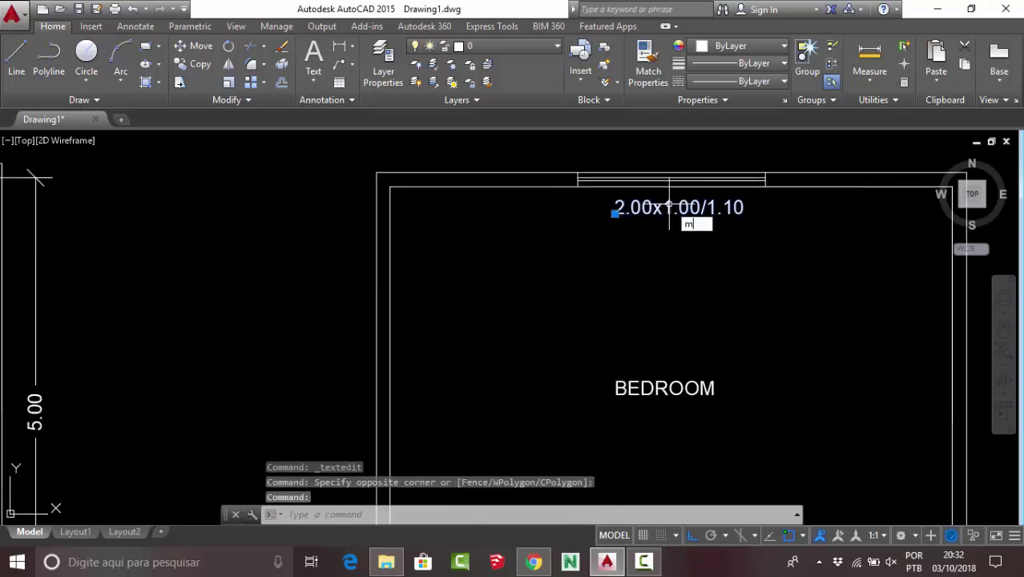
key(Return)
click(679, 215)
scroll(681, 218, down, 3)
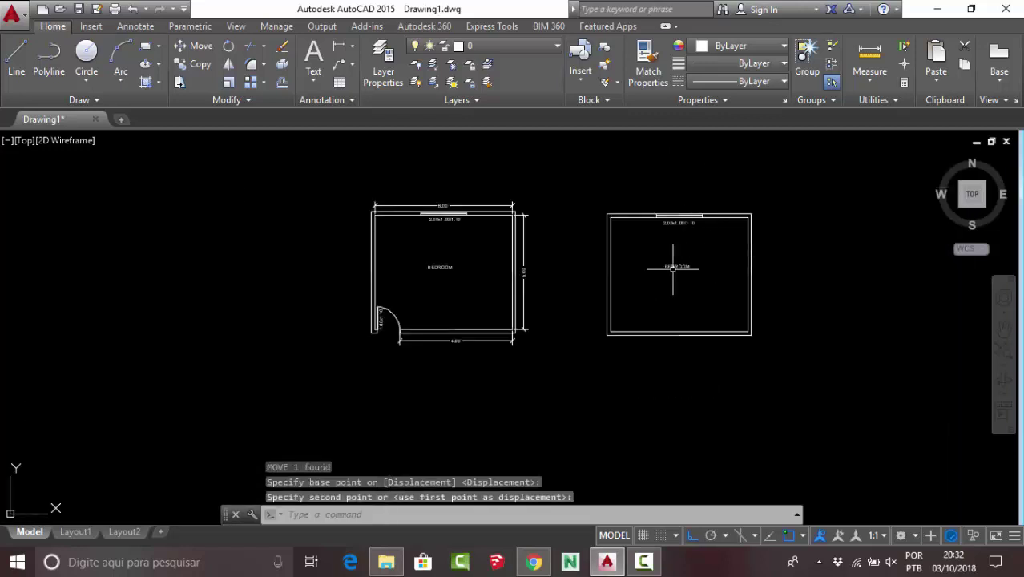
scroll(663, 252, up, 1)
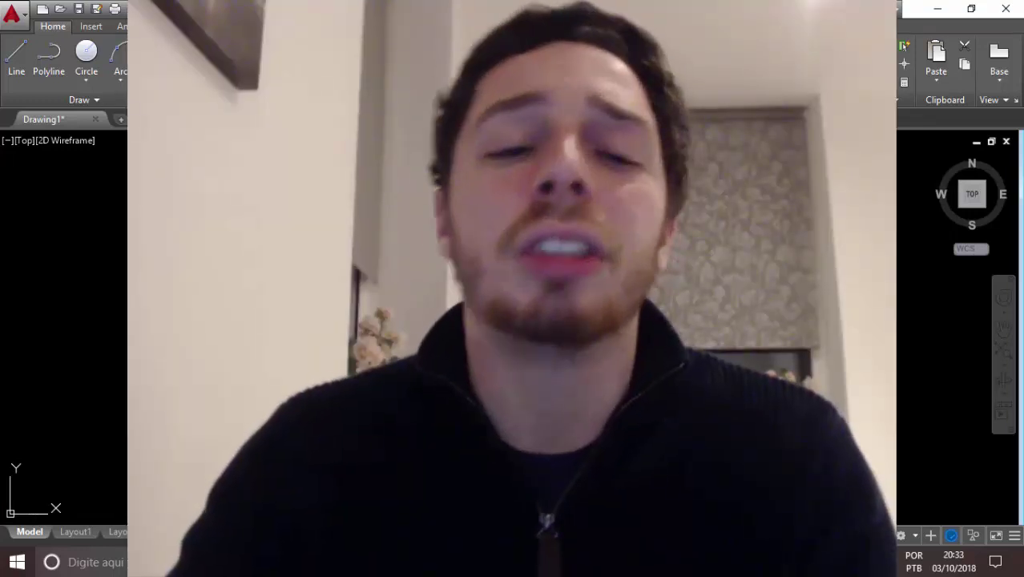